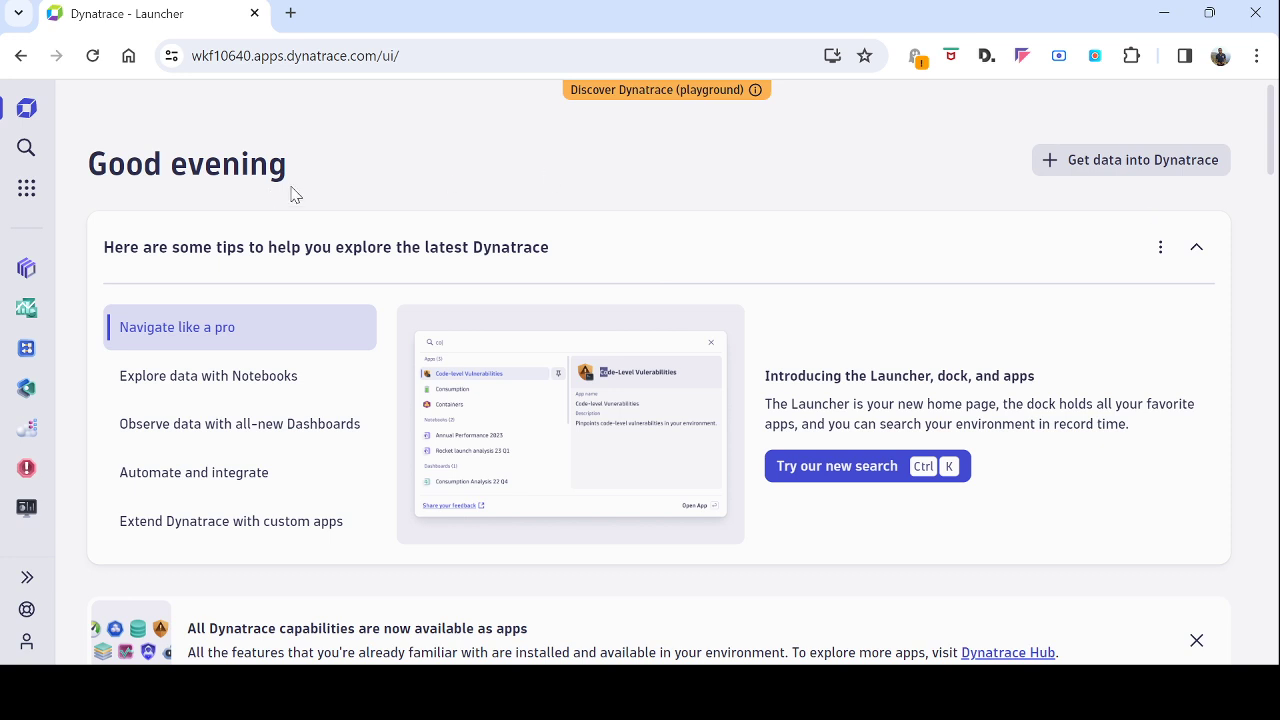
Search the available apps for "web" and open the Web app.
click(27, 192)
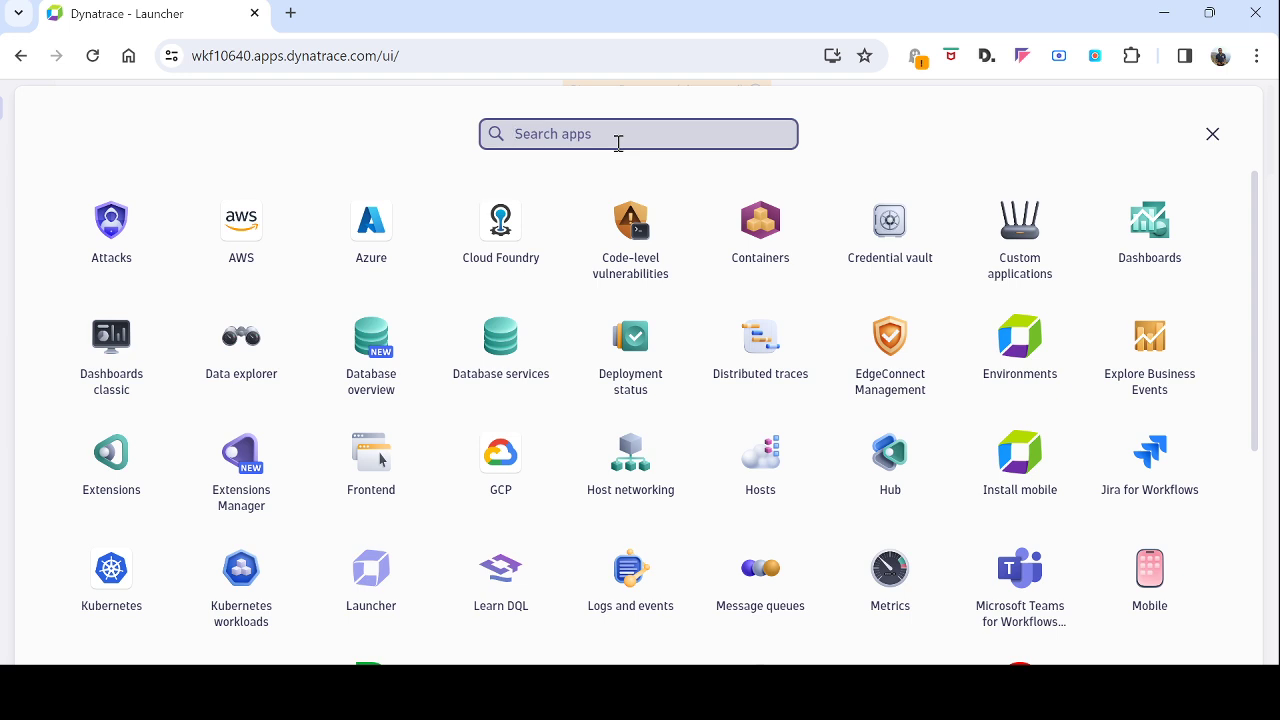
text(fron)
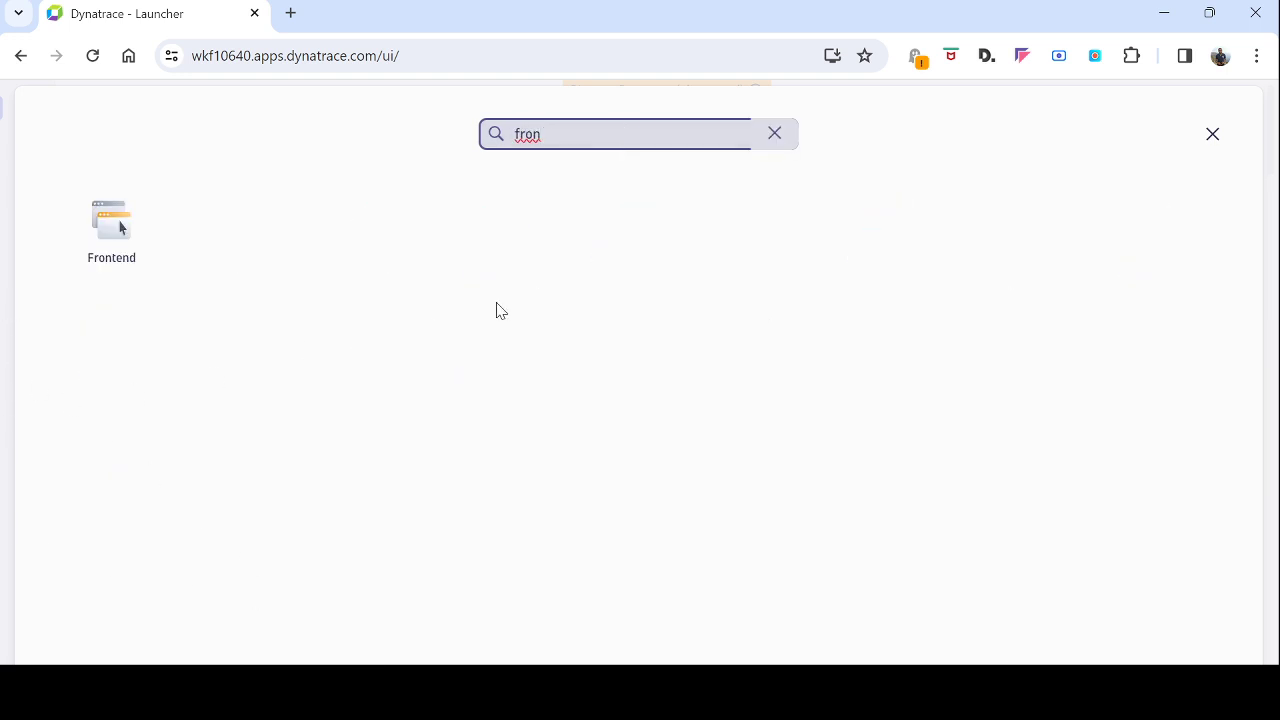
double_click(528, 134)
text(web)
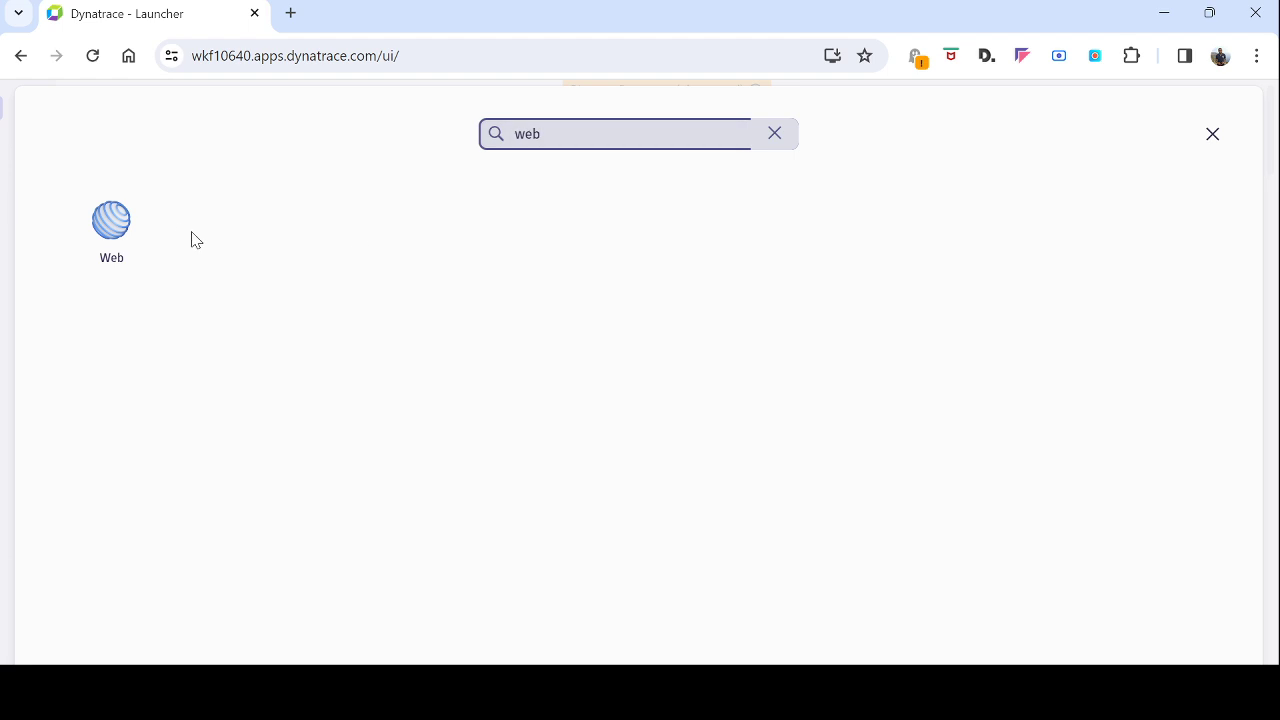
click(163, 280)
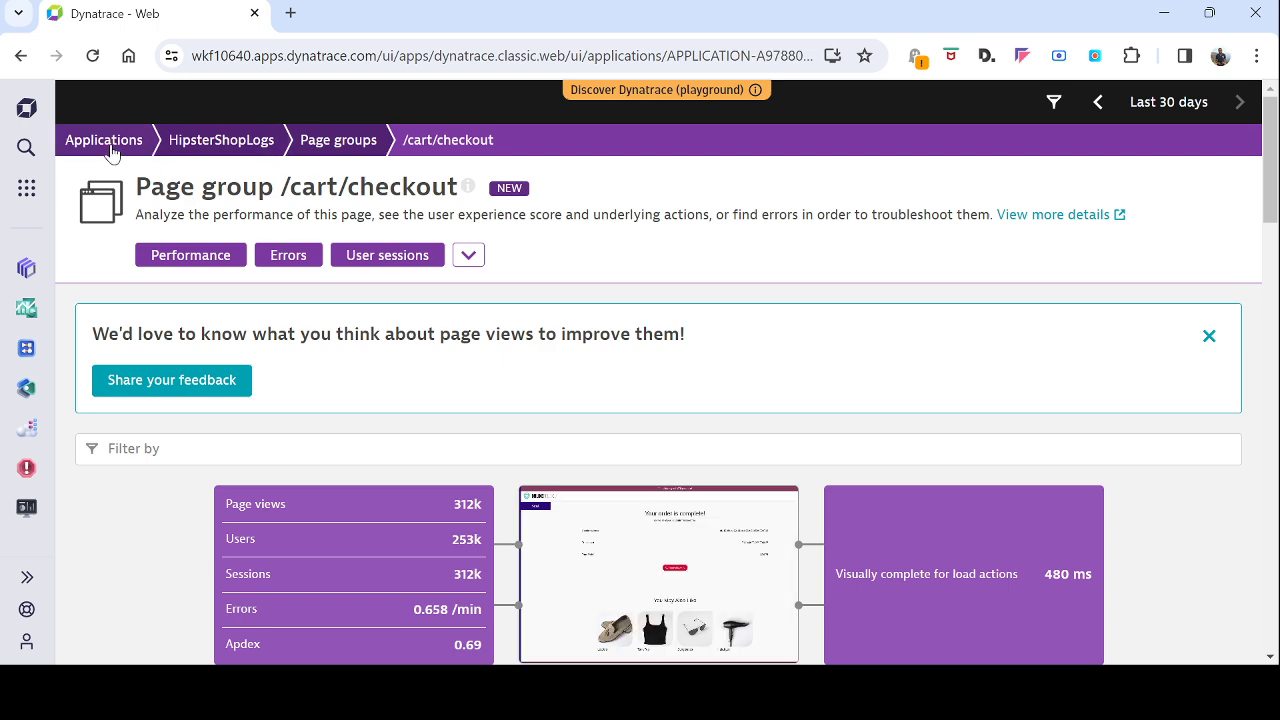
Open the HipsterShopLogs application from the applications overview and show all of its page groups.
click(108, 146)
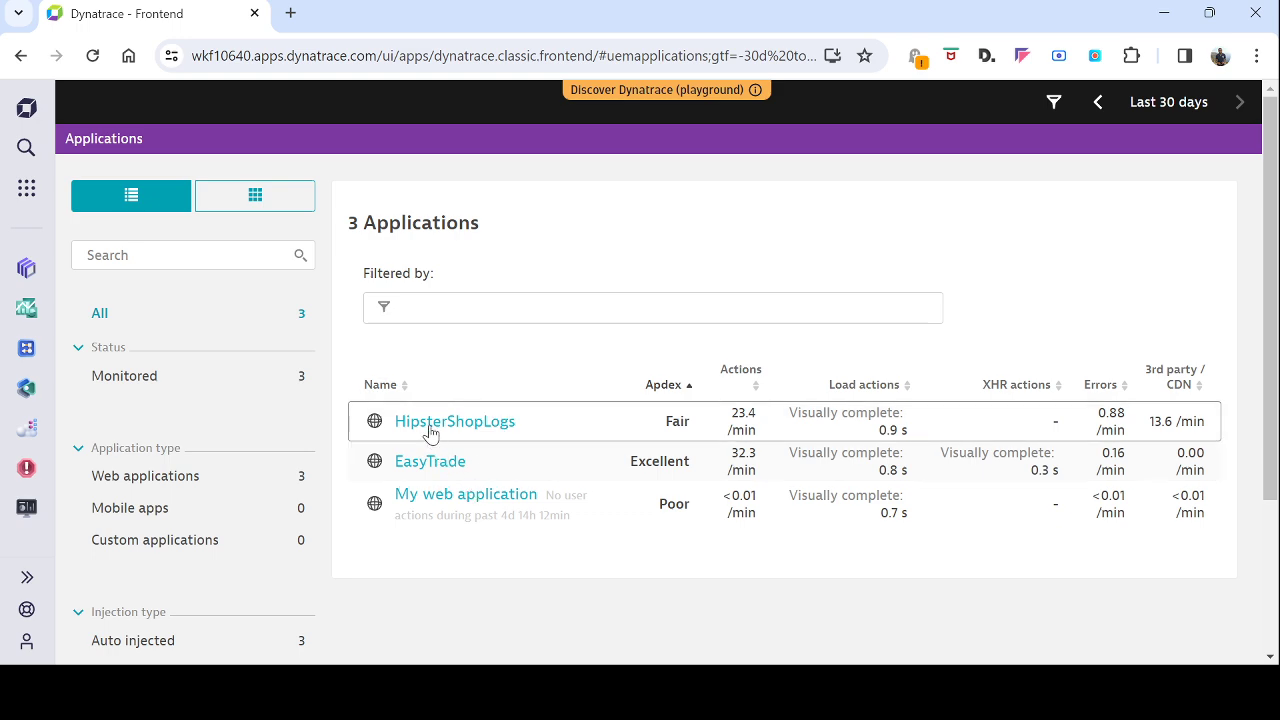
click(468, 424)
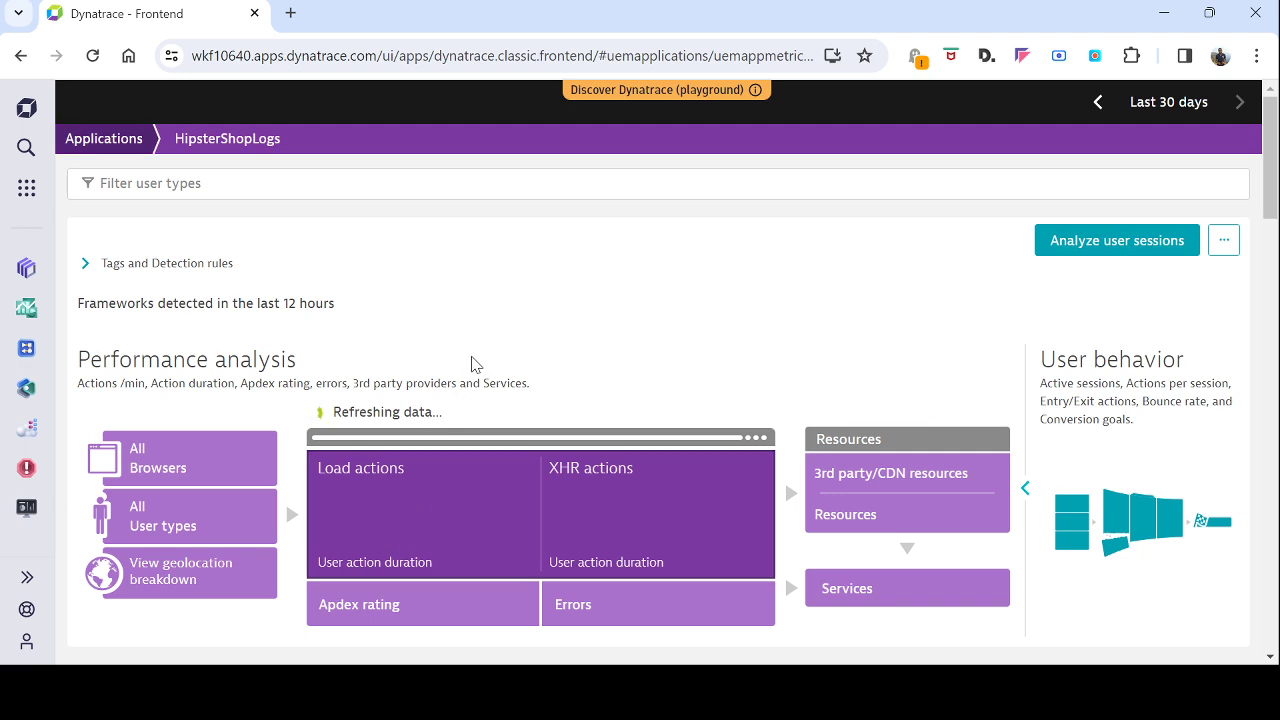
scroll(475, 364, down, 12)
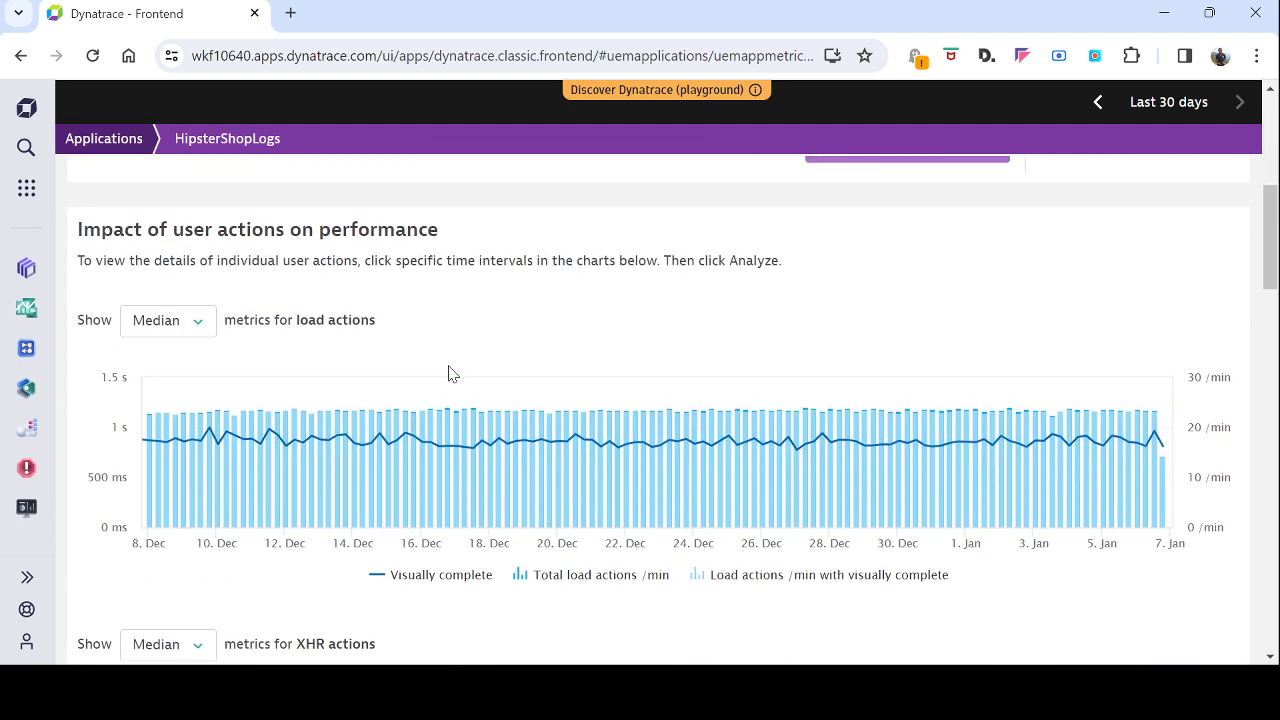
scroll(447, 373, down, 4)
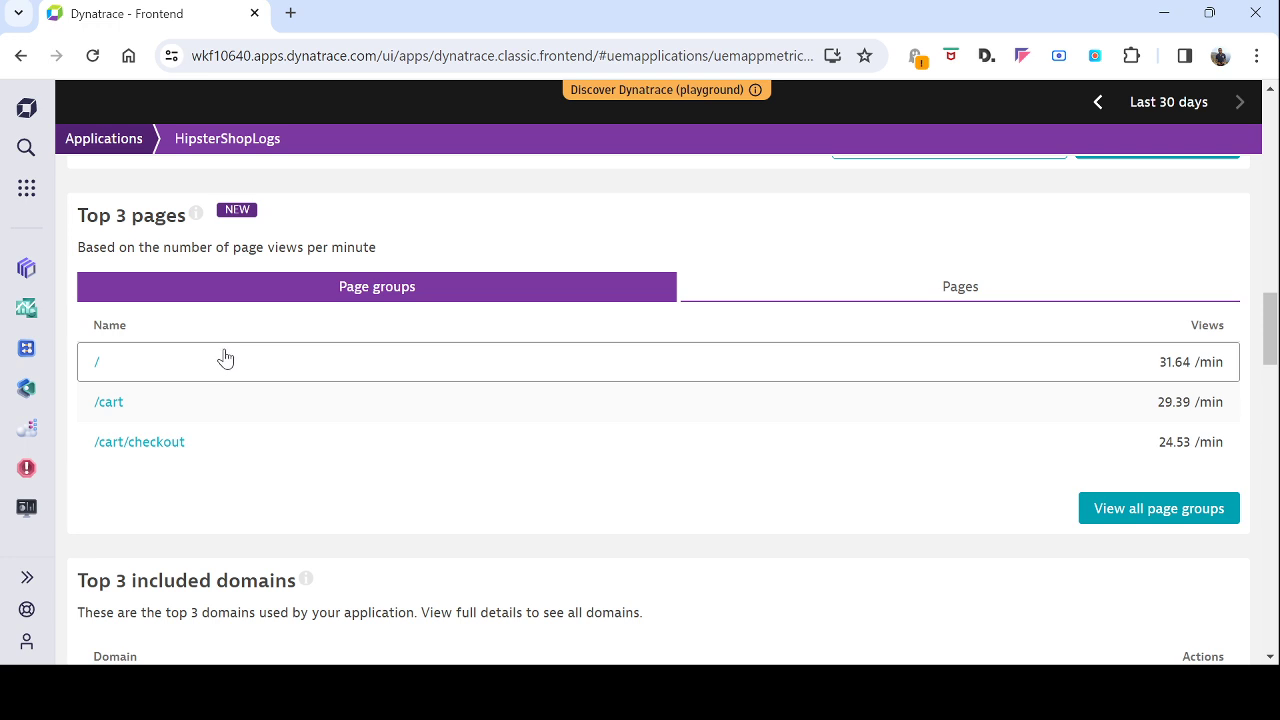
click(1176, 514)
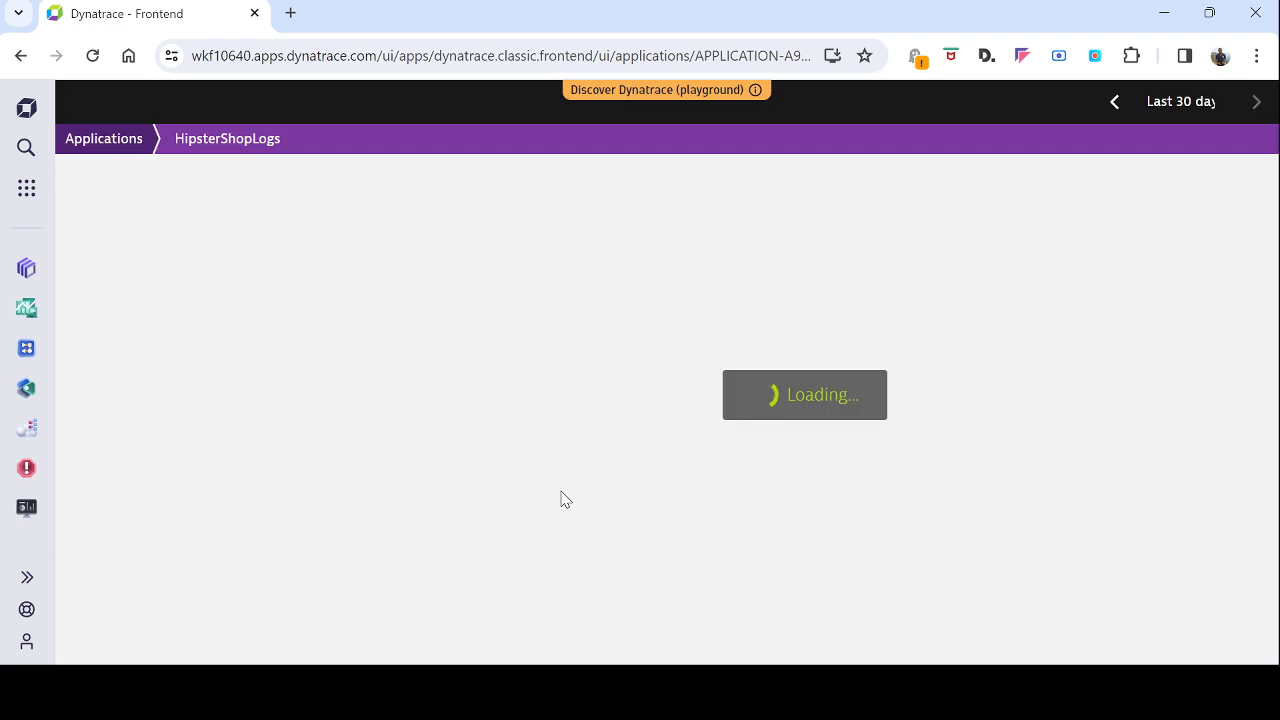
Review the page groups of HipsterShopLogs and open the /cart/checkout page group.
scroll(505, 493, down, 3)
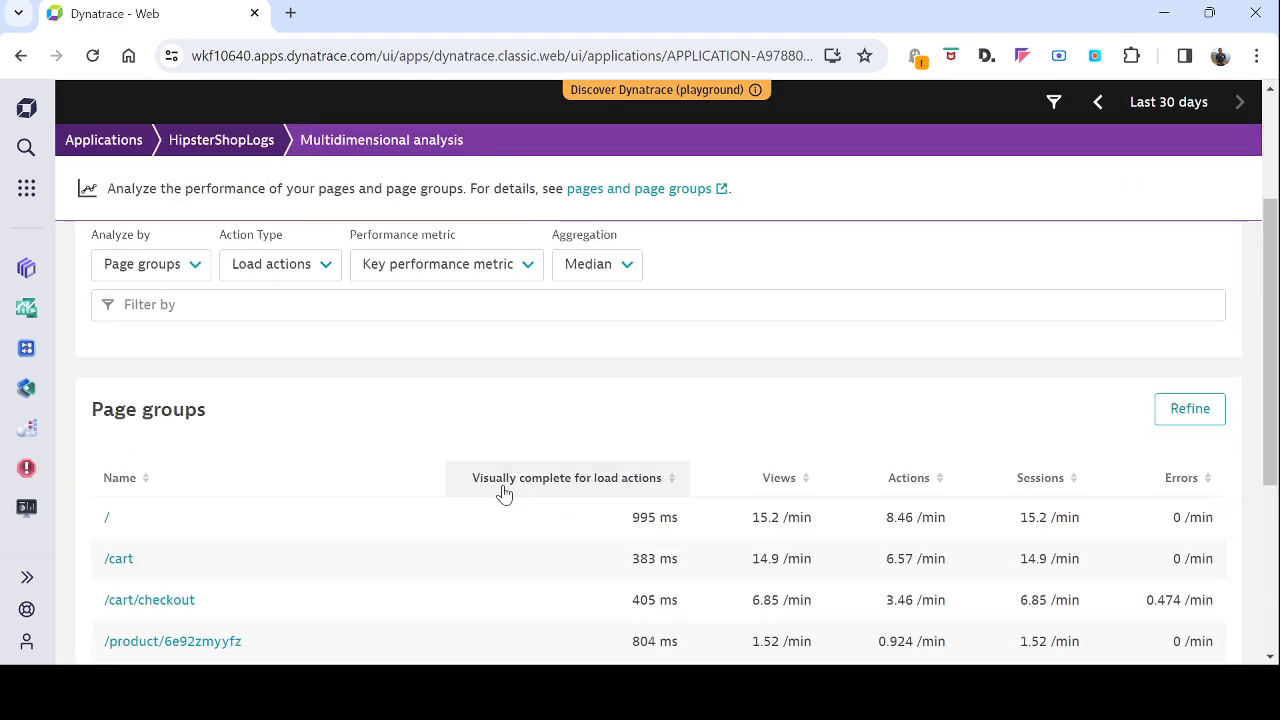
scroll(505, 493, down, 2)
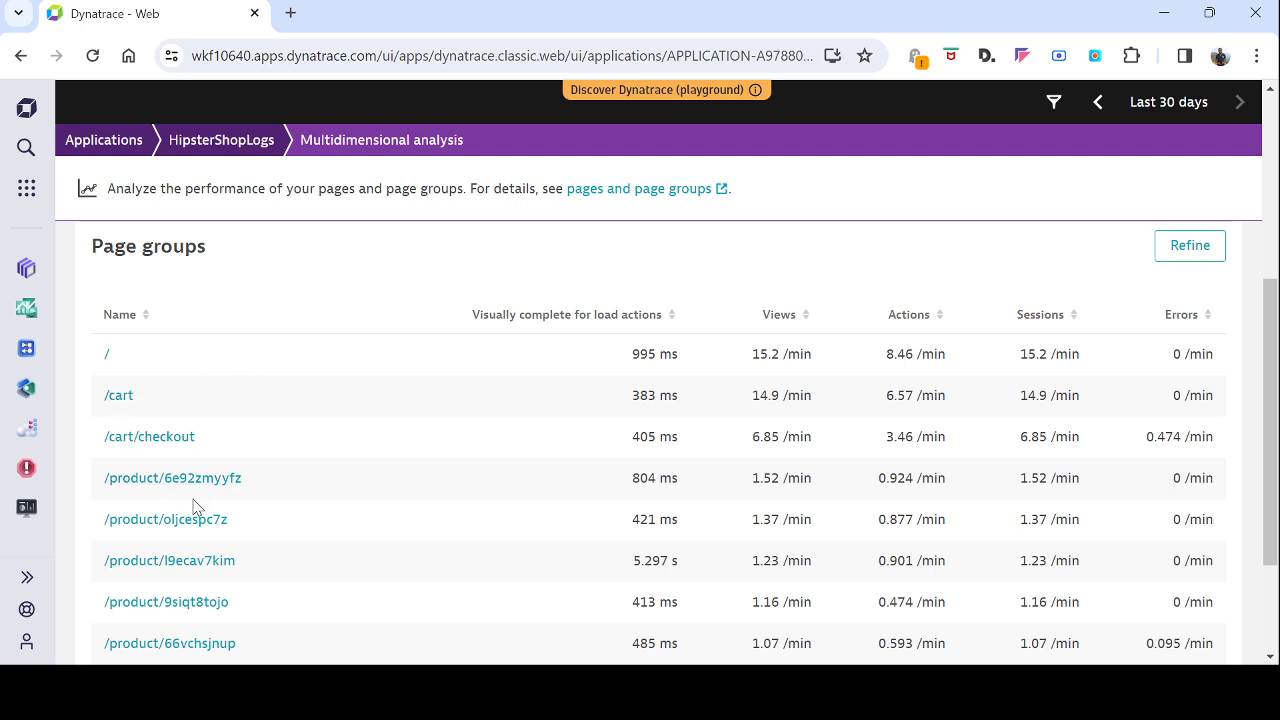
scroll(189, 517, down, 2)
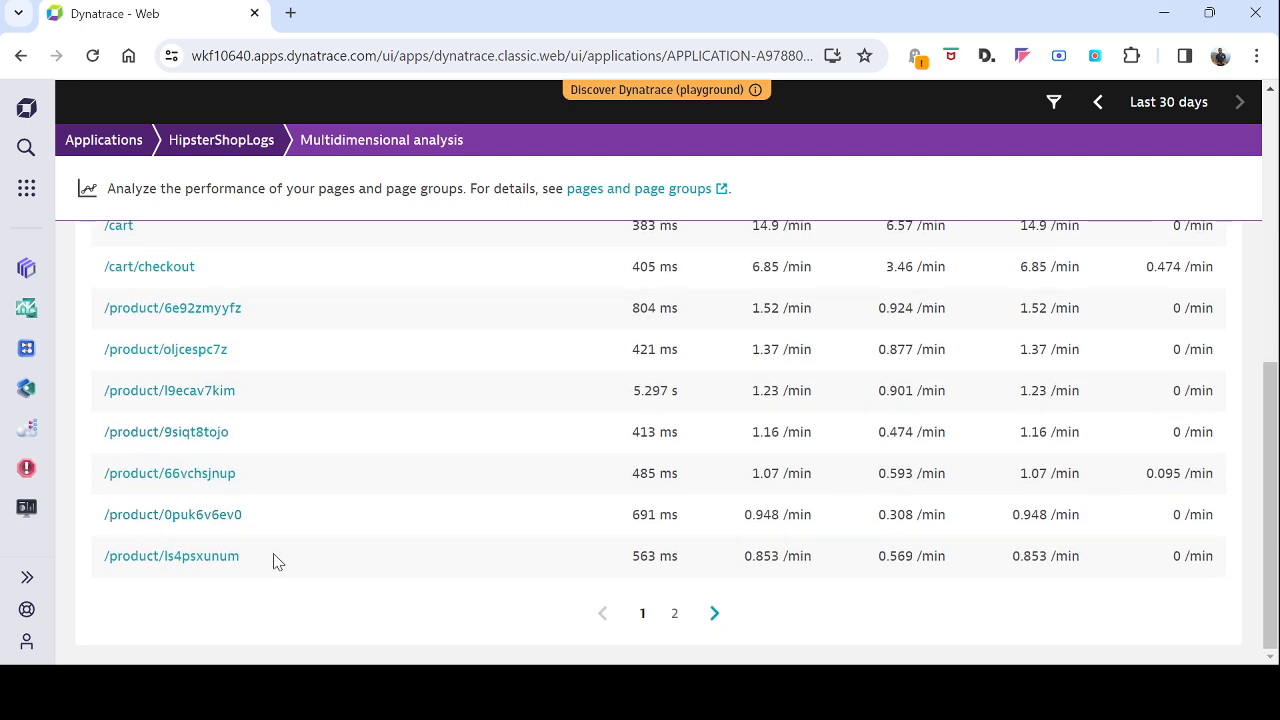
scroll(406, 480, up, 1)
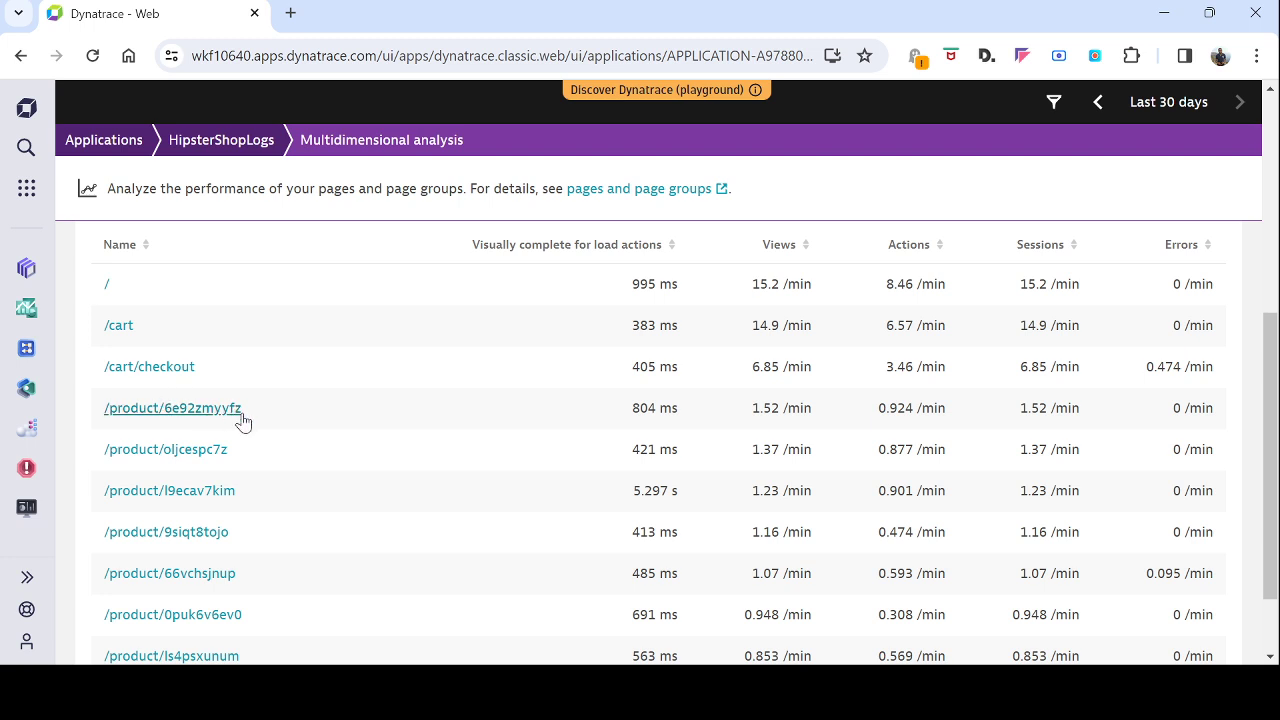
scroll(250, 430, down, 1)
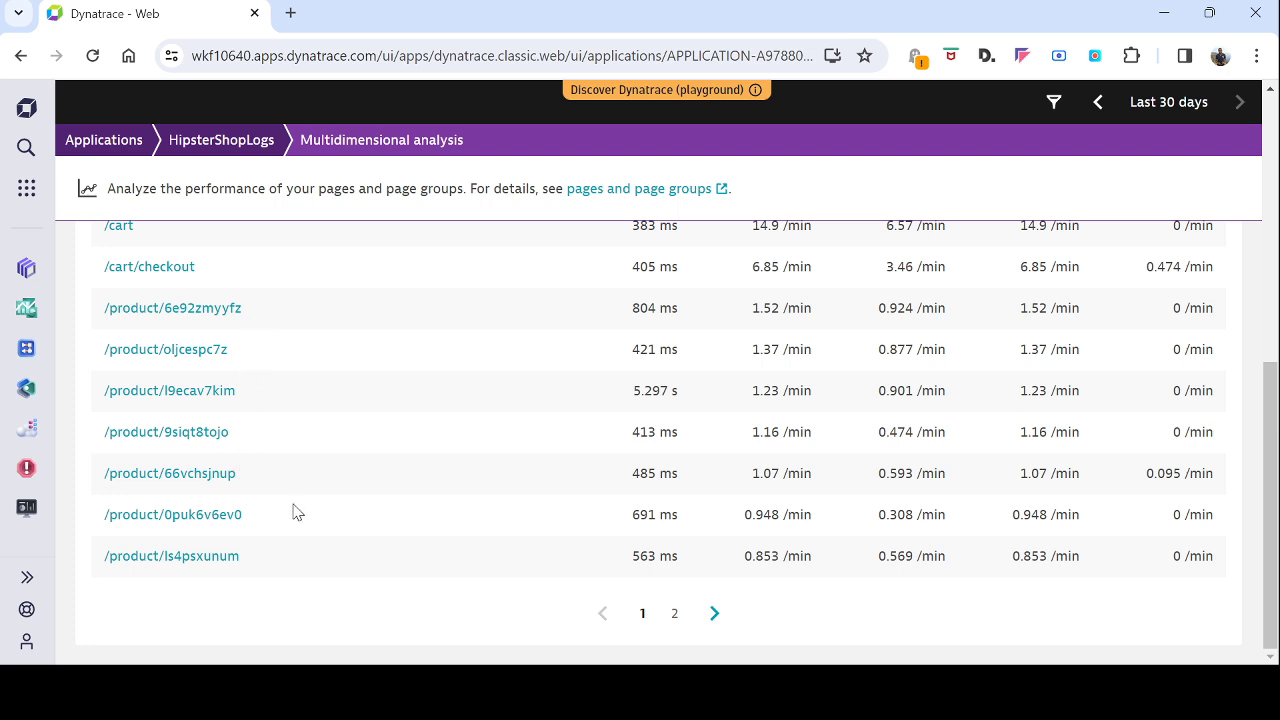
scroll(293, 496, up, 1)
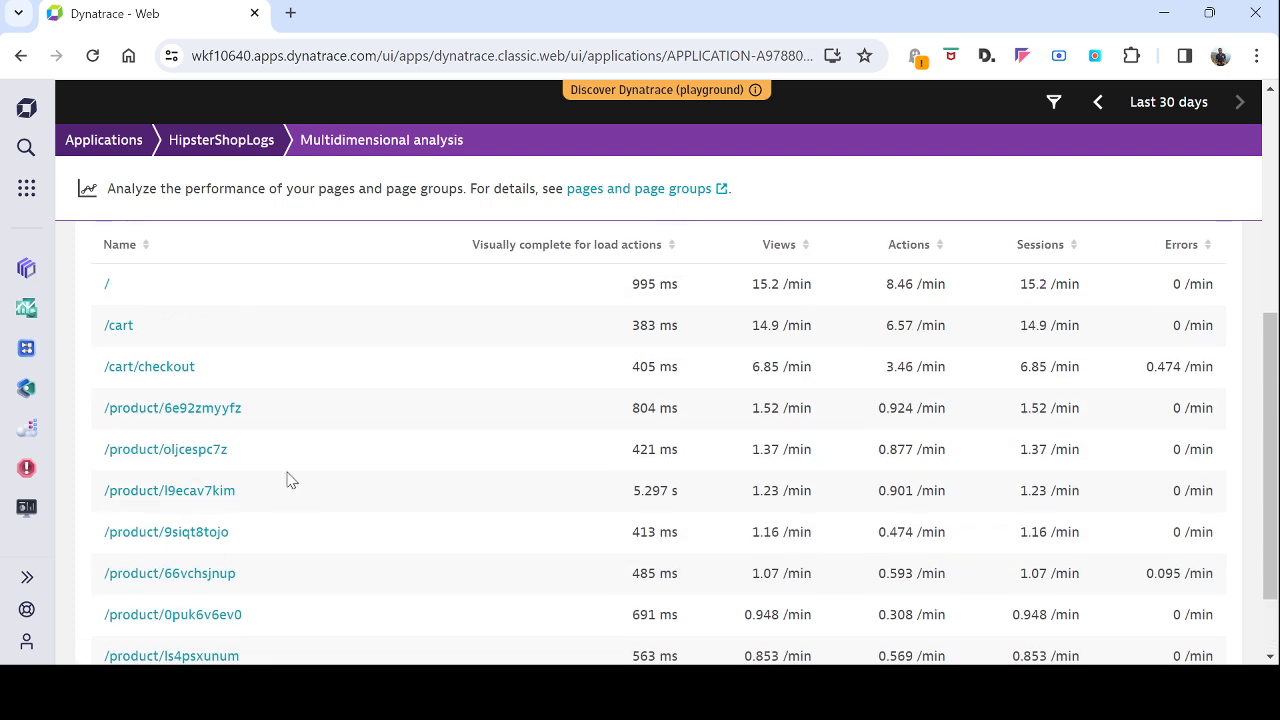
click(152, 369)
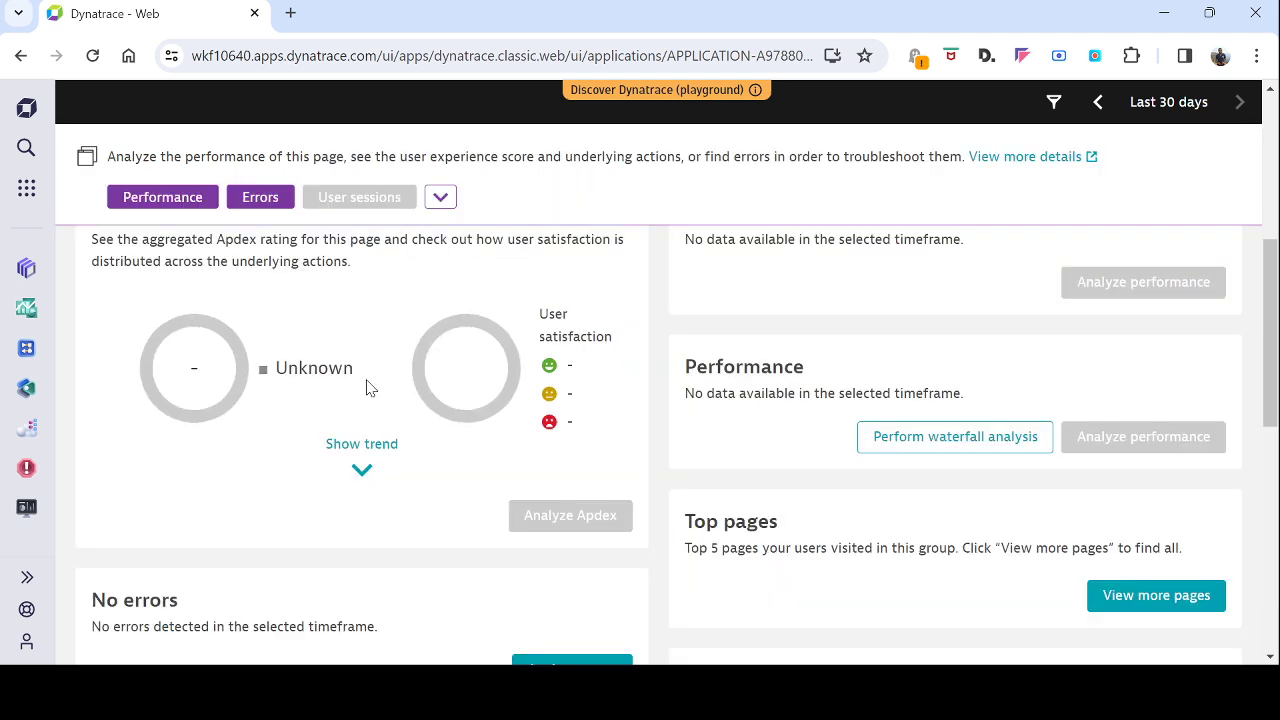
Find the top service requests of the /cart/checkout page group and open their service flow.
scroll(660, 385, down, 6)
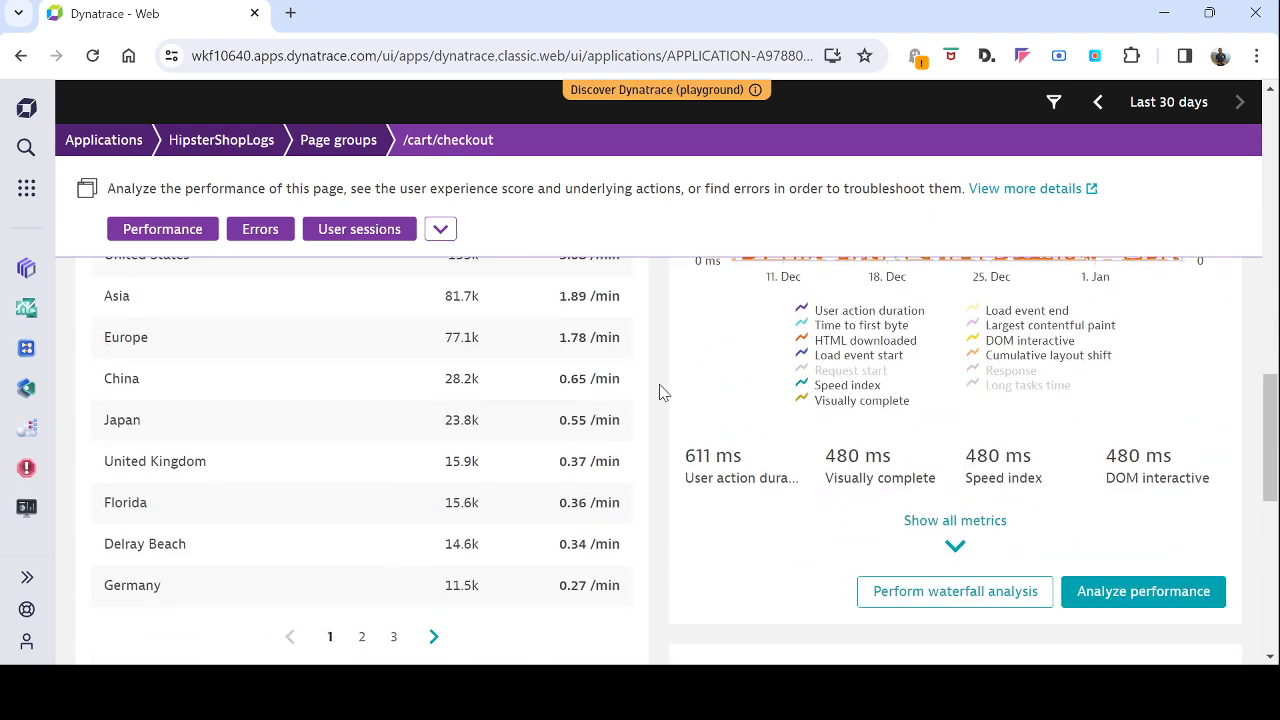
scroll(660, 392, down, 3)
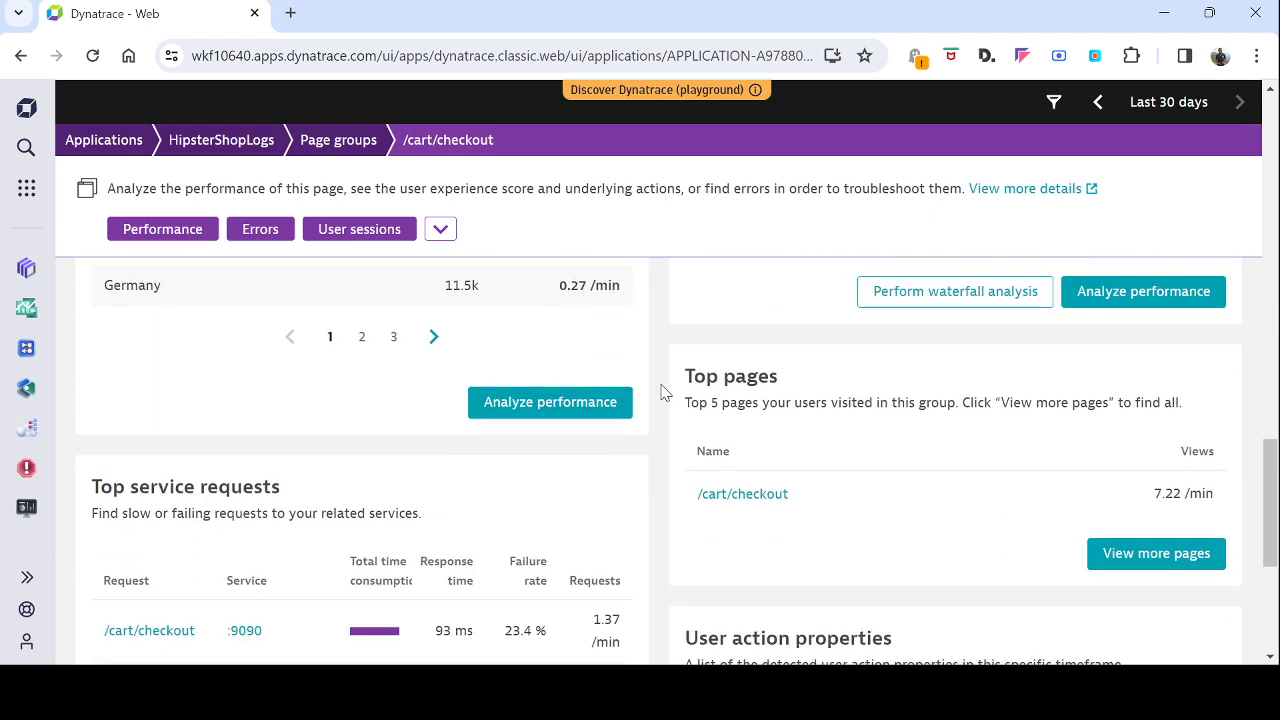
scroll(660, 392, down, 3)
scroll(662, 392, up, 1)
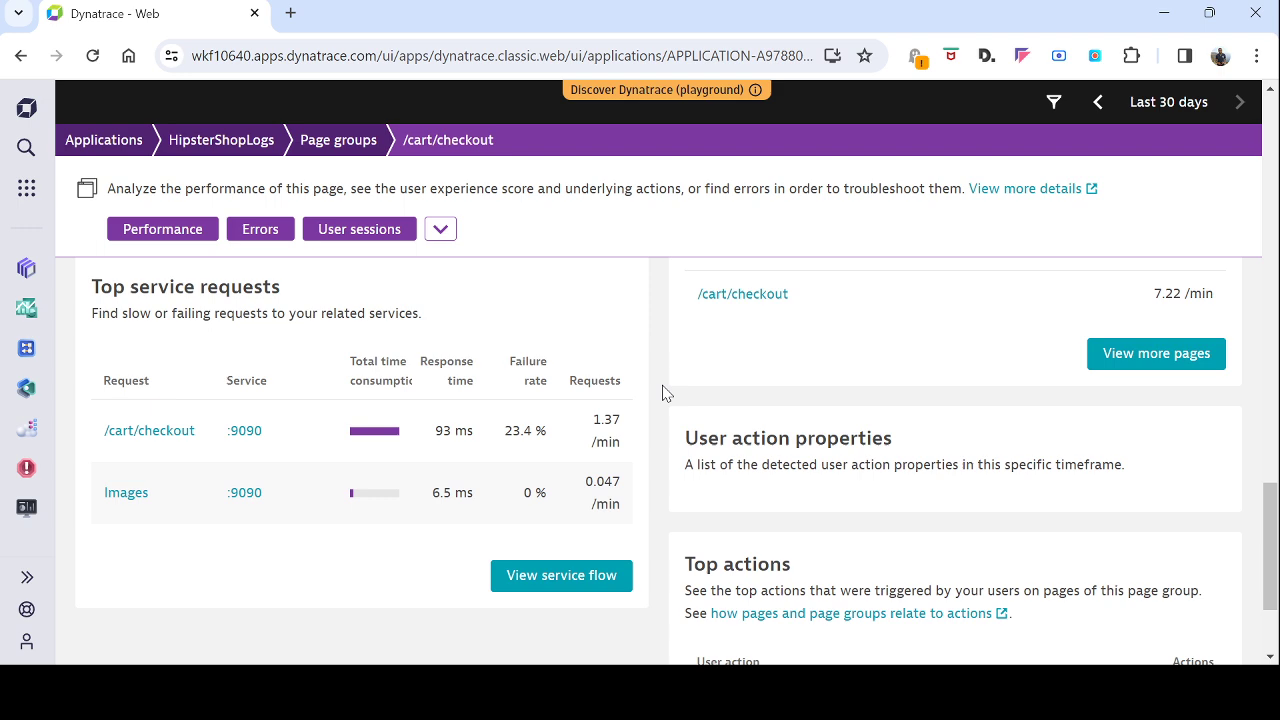
drag(116, 288, 302, 298)
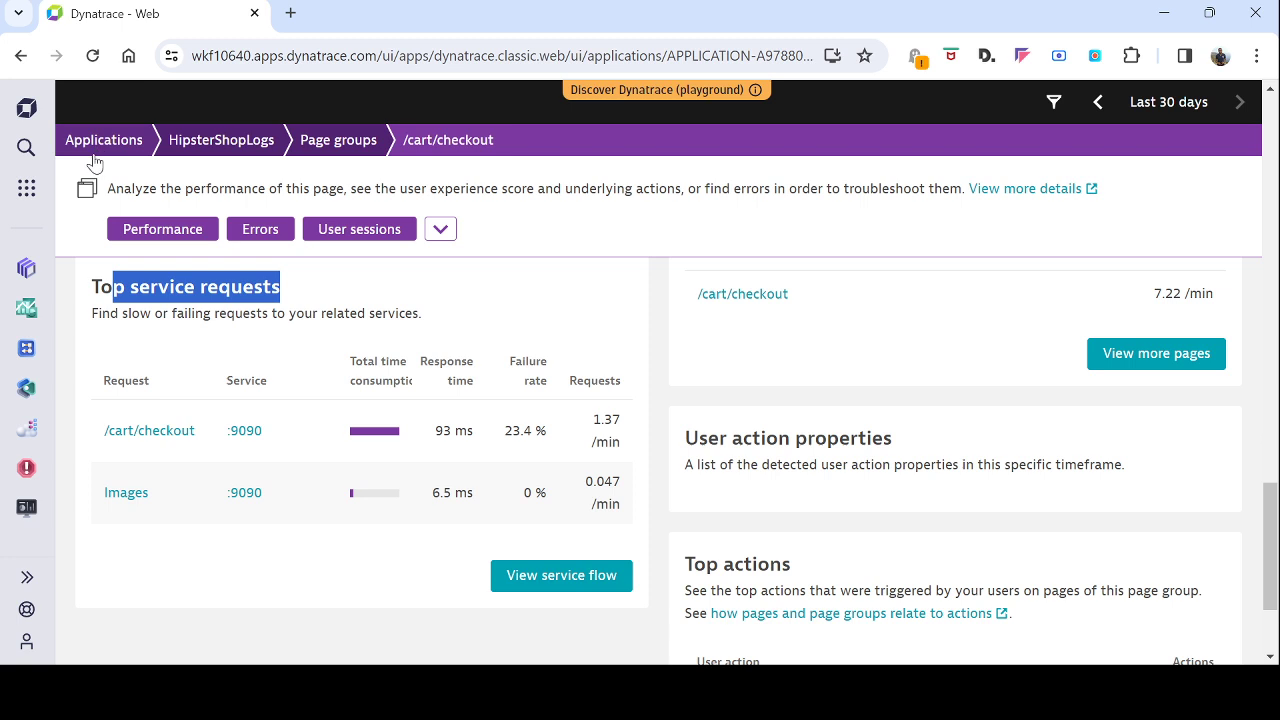
click(569, 576)
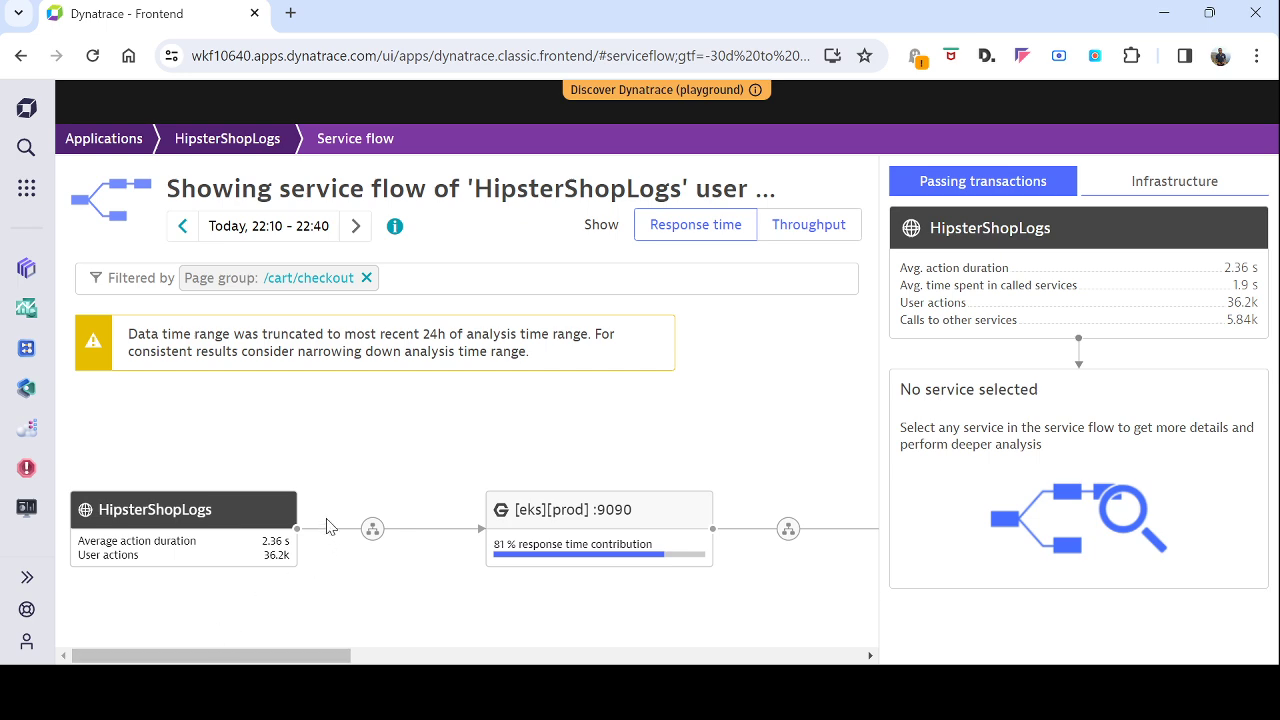
Inspect the proxy chains between HipsterShopLogs and the [eks][prod] :9090 service, and return to the HipsterShopLogs transaction details.
mouse_move(298, 656)
mouse_down()
mouse_move(836, 660)
mouse_move(310, 658)
mouse_up()
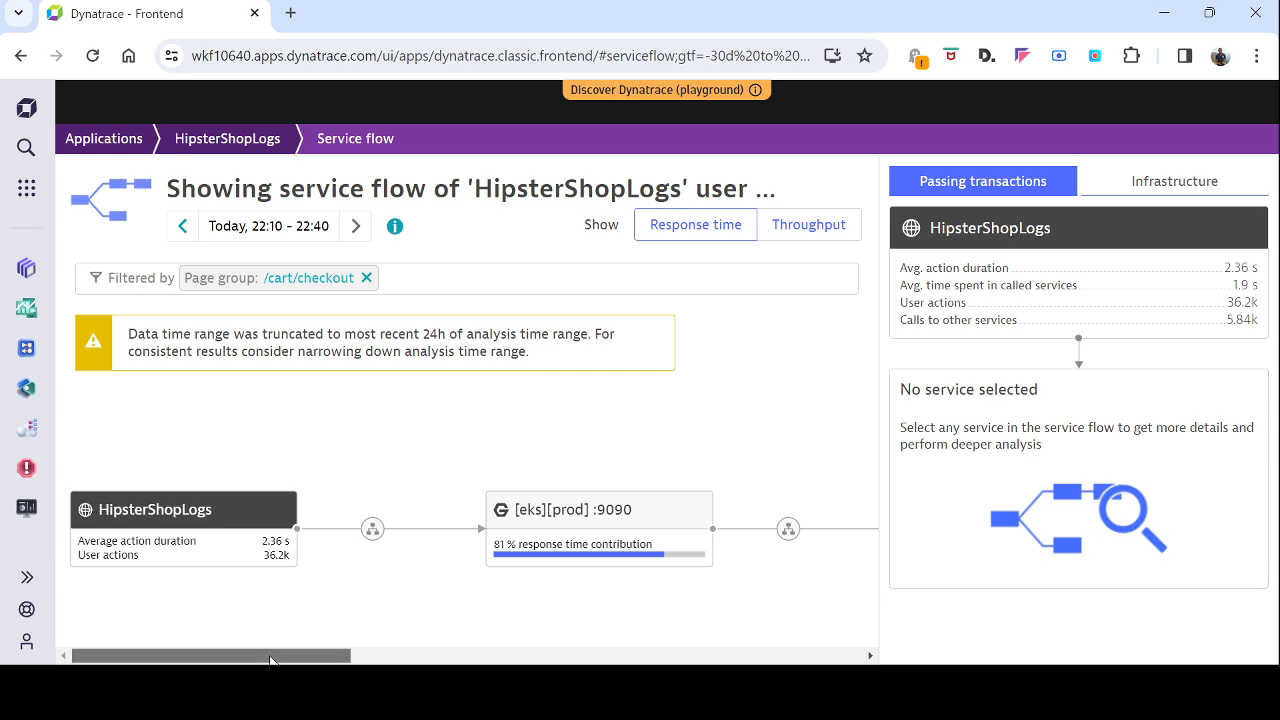
drag(272, 656, 324, 656)
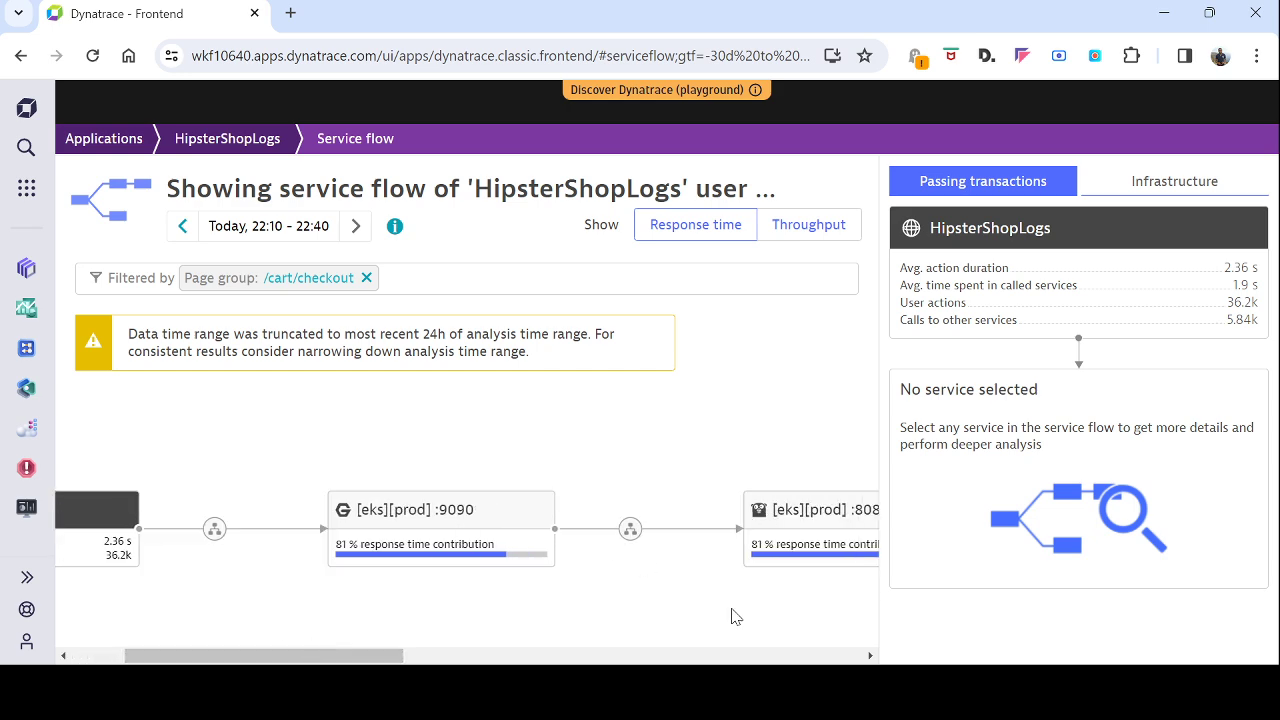
drag(403, 657, 511, 657)
drag(560, 657, 332, 657)
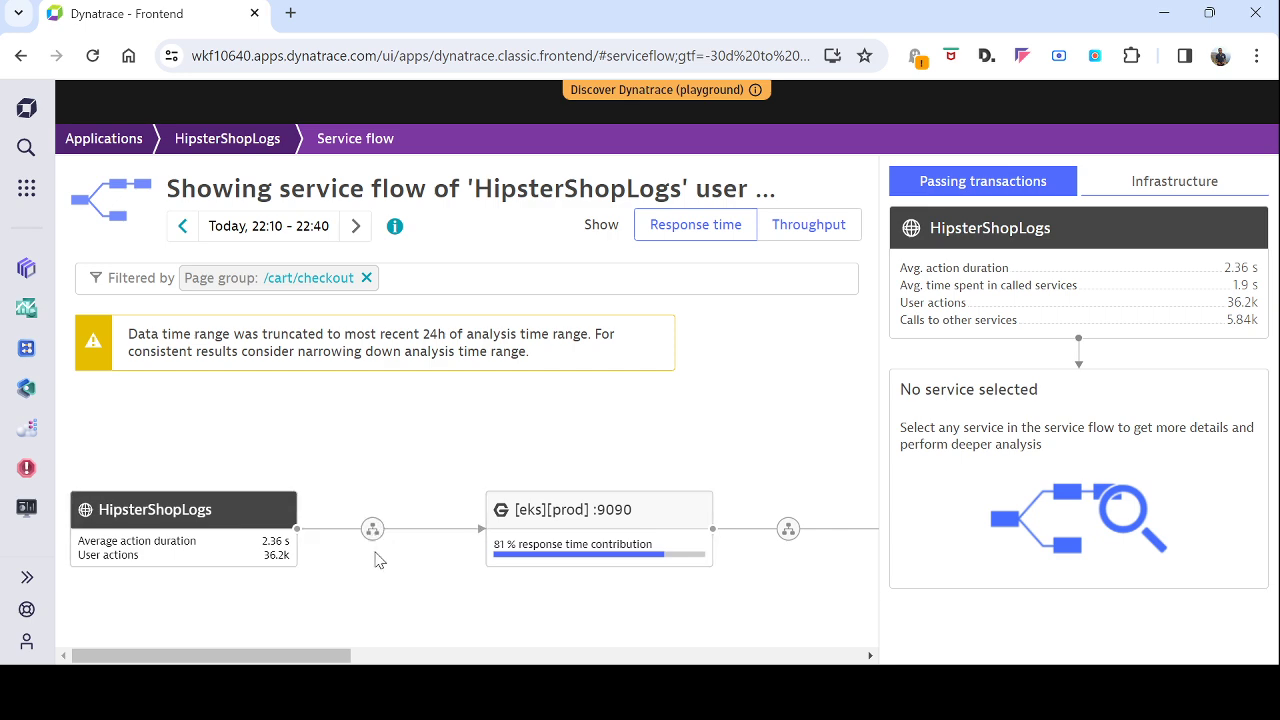
click(372, 530)
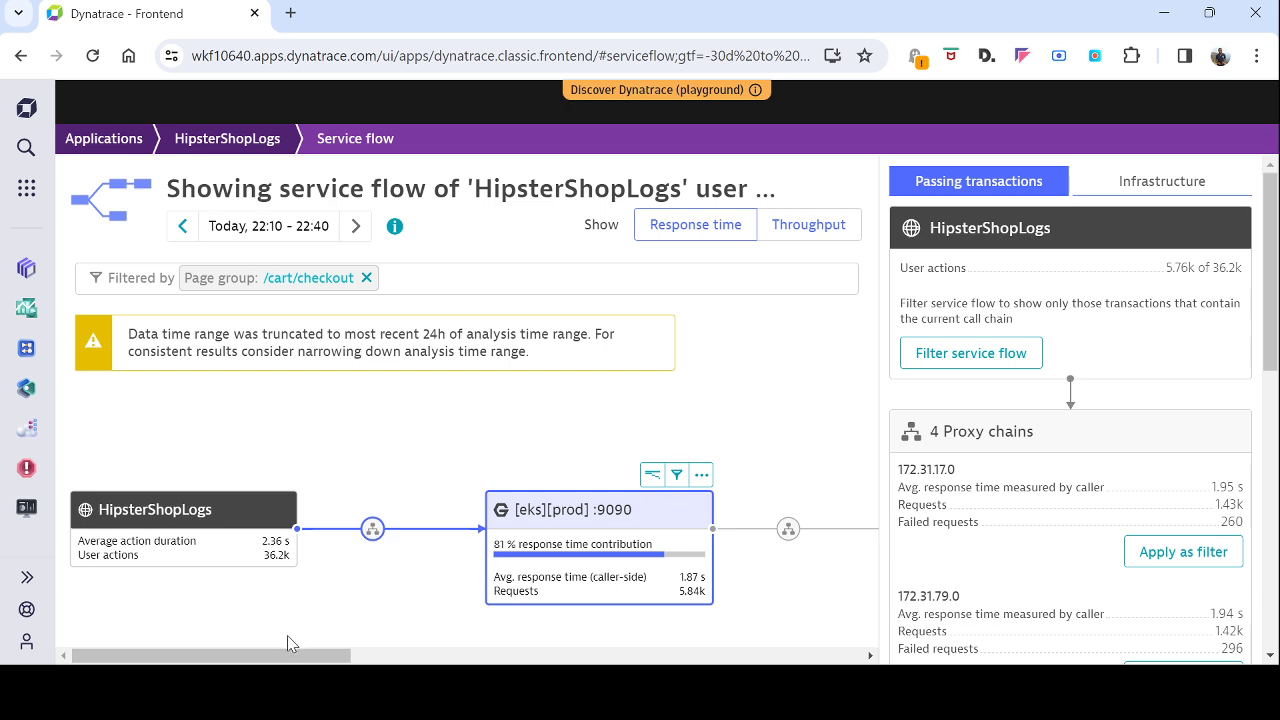
drag(257, 657, 230, 657)
click(153, 520)
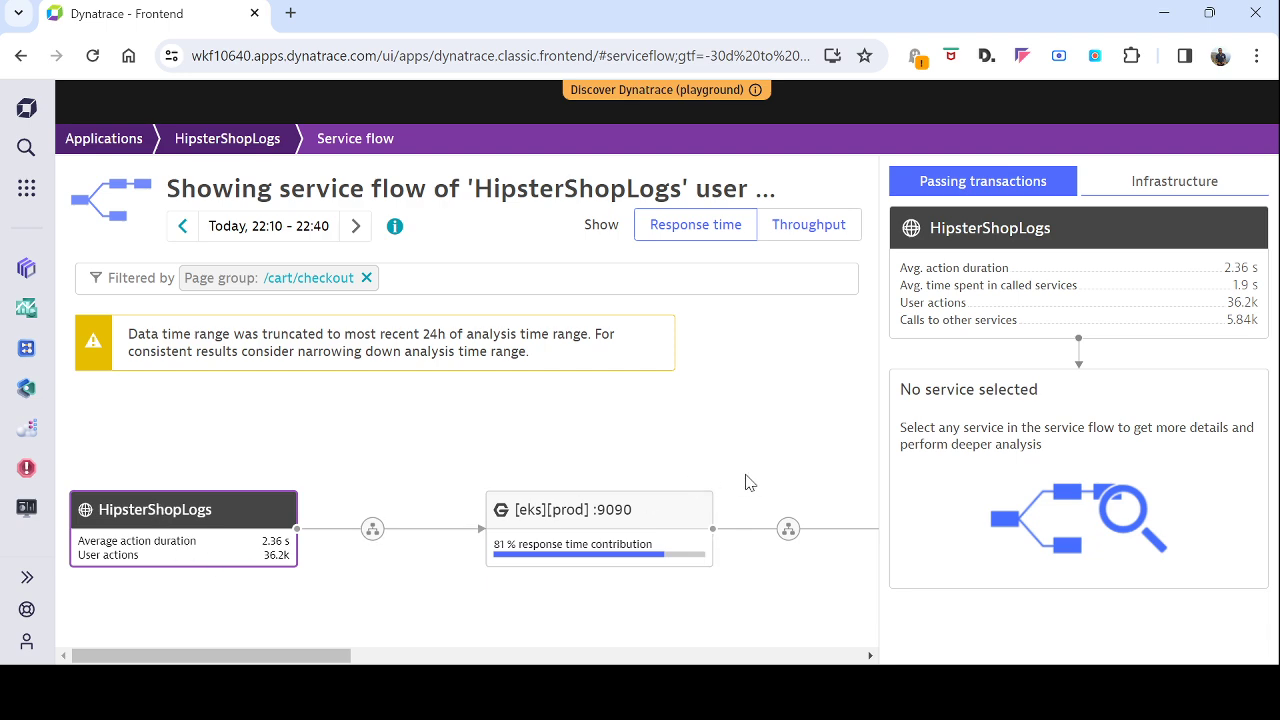
Examine the [eks][prod] :9090 service details and trace its downstream calls through :8080 to cartservice and beyond.
click(687, 514)
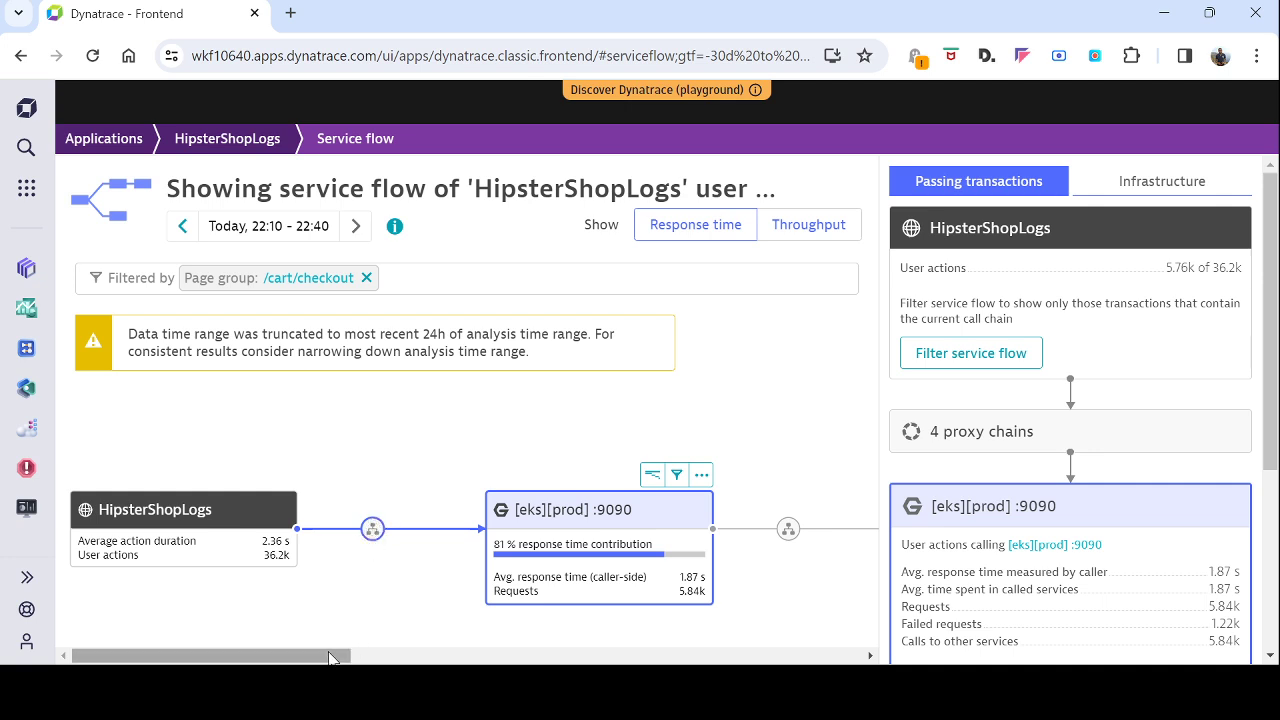
drag(345, 655, 465, 655)
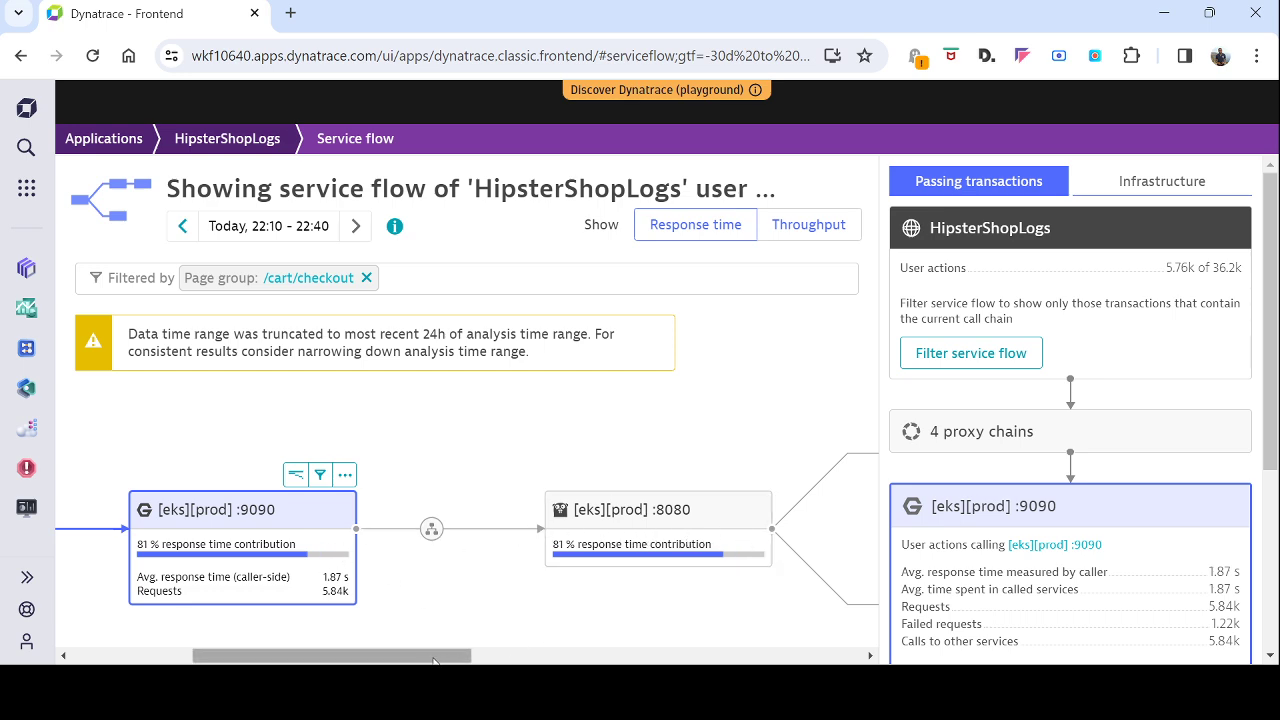
drag(434, 658, 540, 652)
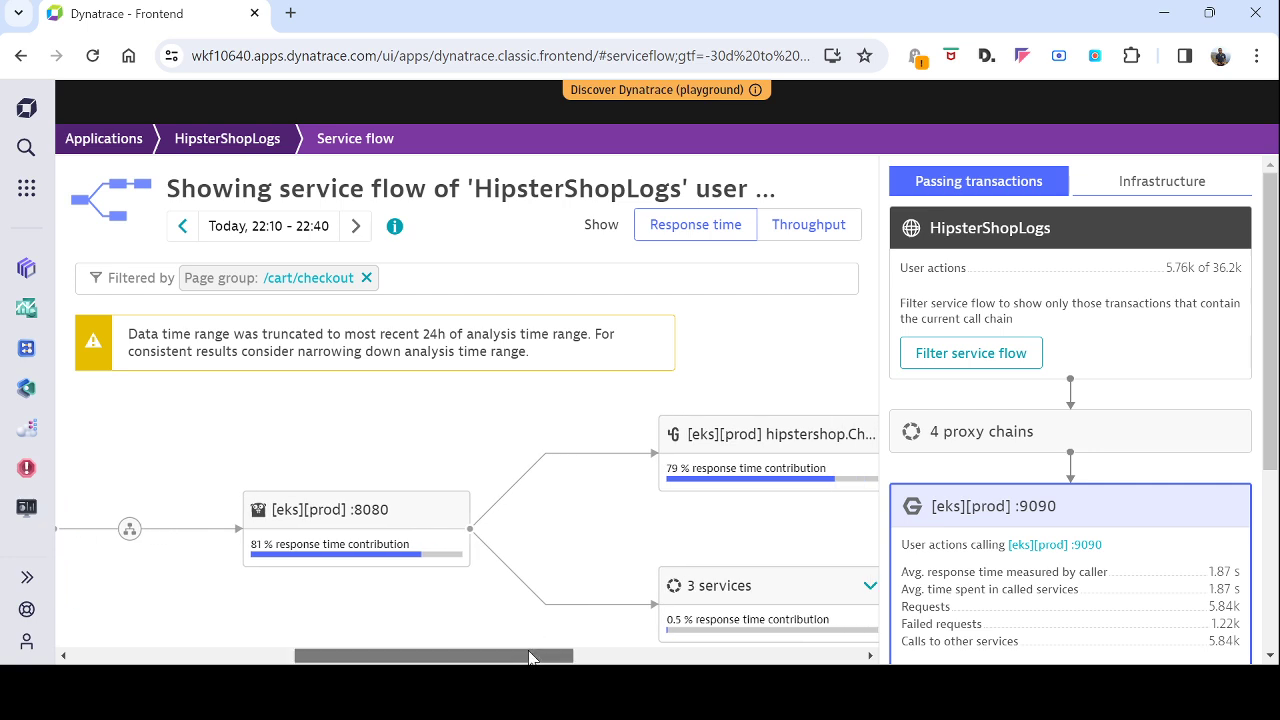
drag(530, 658, 665, 652)
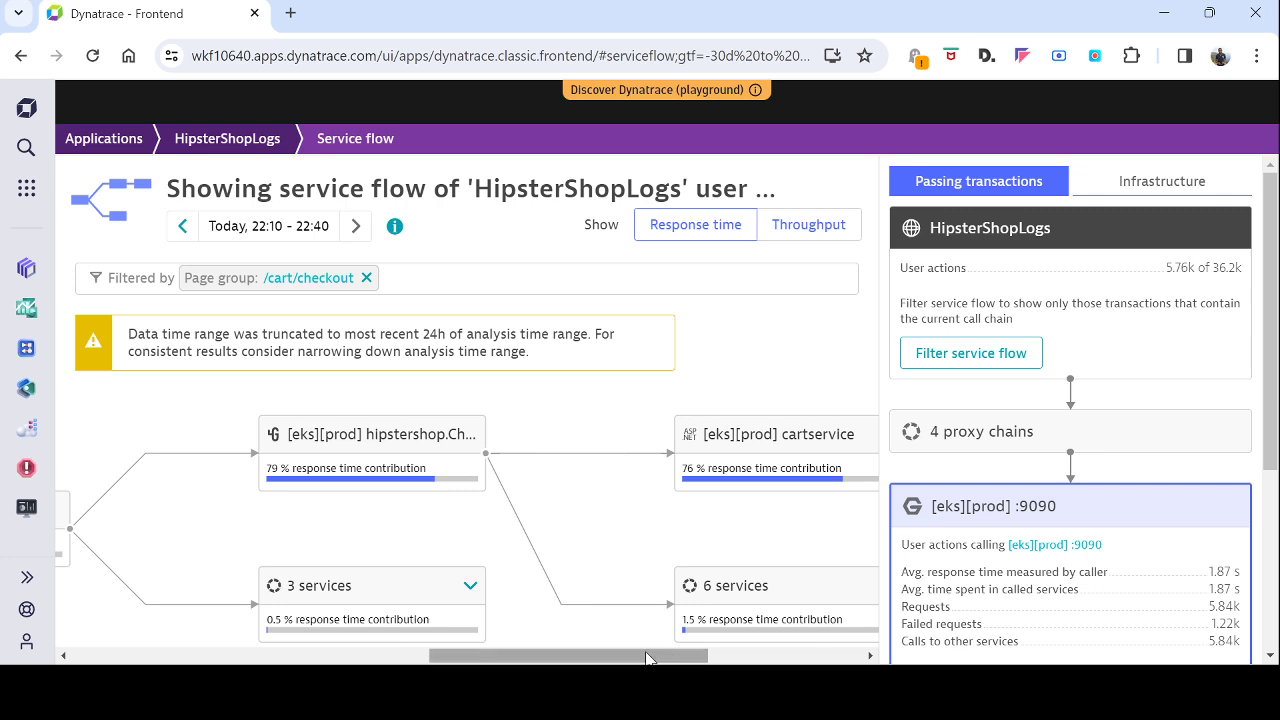
drag(649, 660, 735, 658)
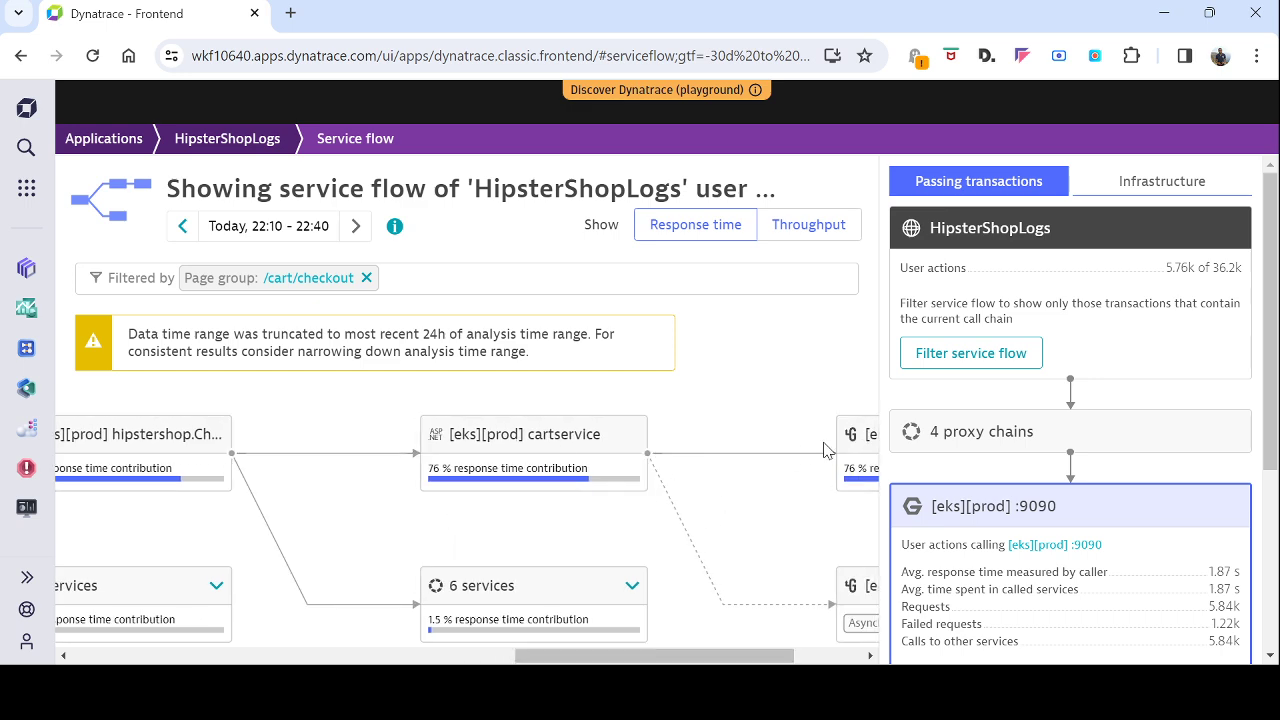
drag(565, 657, 131, 657)
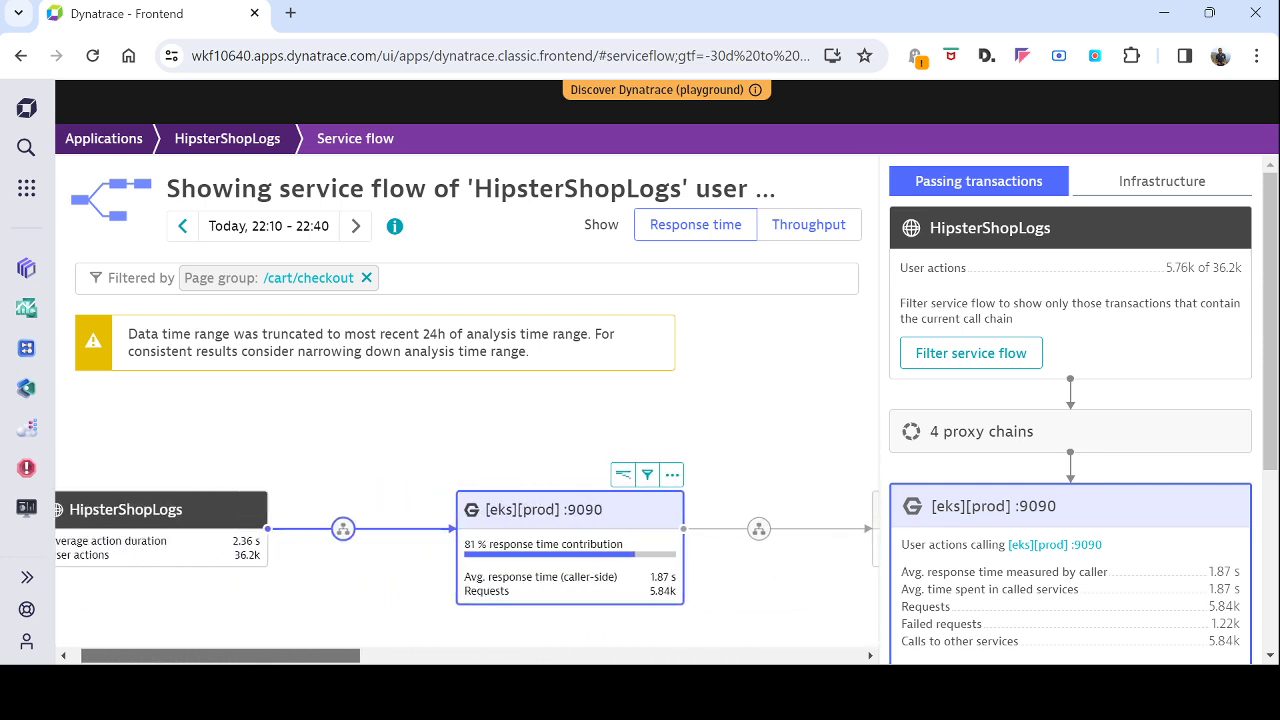
drag(212, 657, 203, 657)
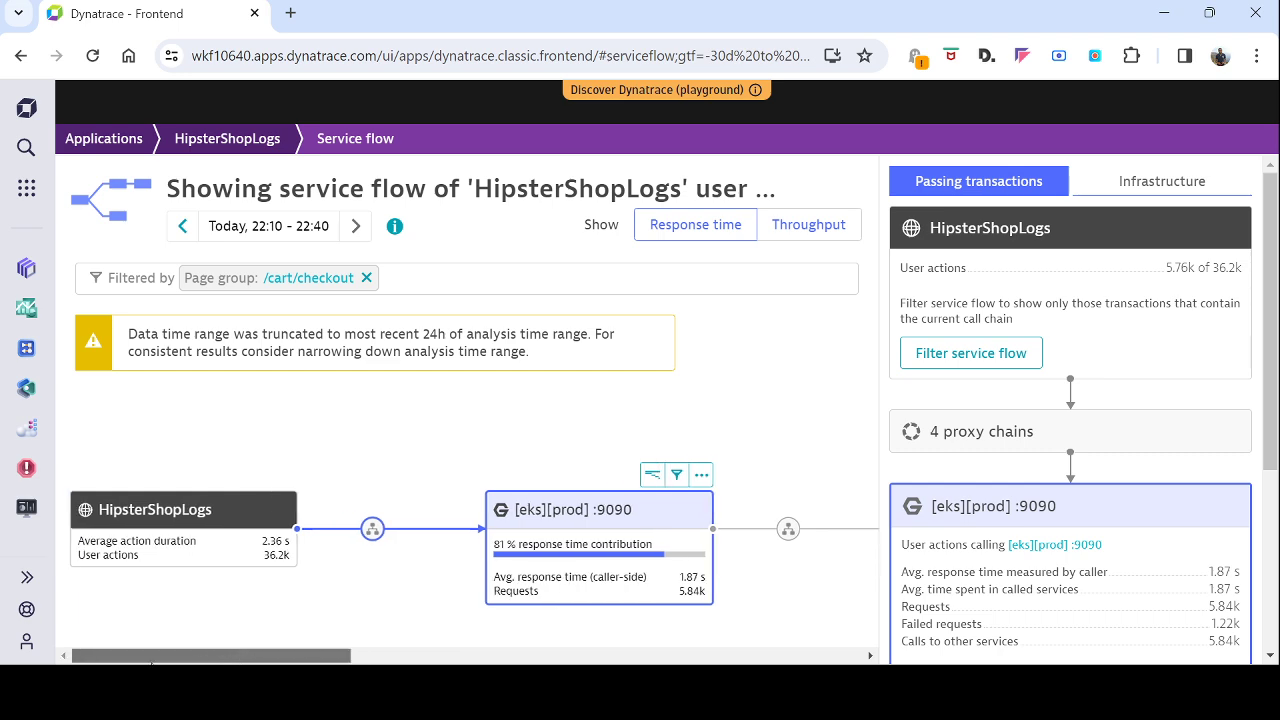
Select the HipsterShopLogs application and follow its service flow downstream to cartservice, reviewing each service's response time contribution.
click(140, 545)
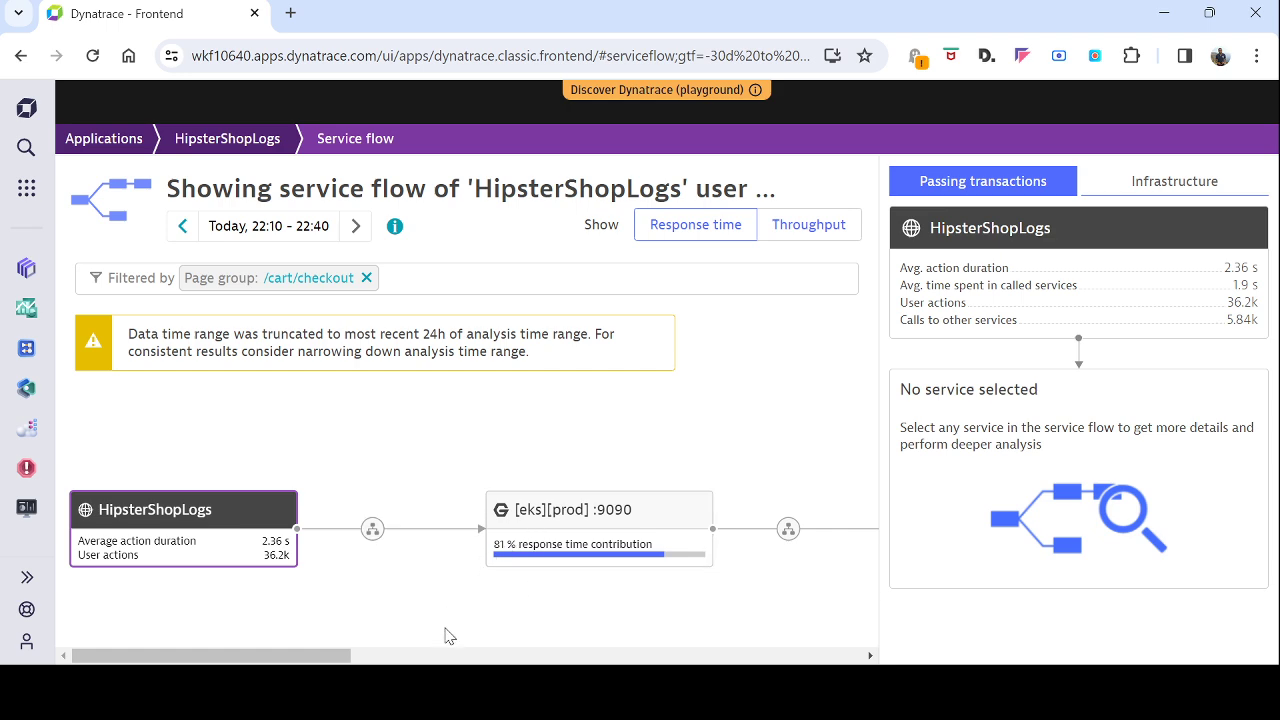
drag(342, 655, 525, 656)
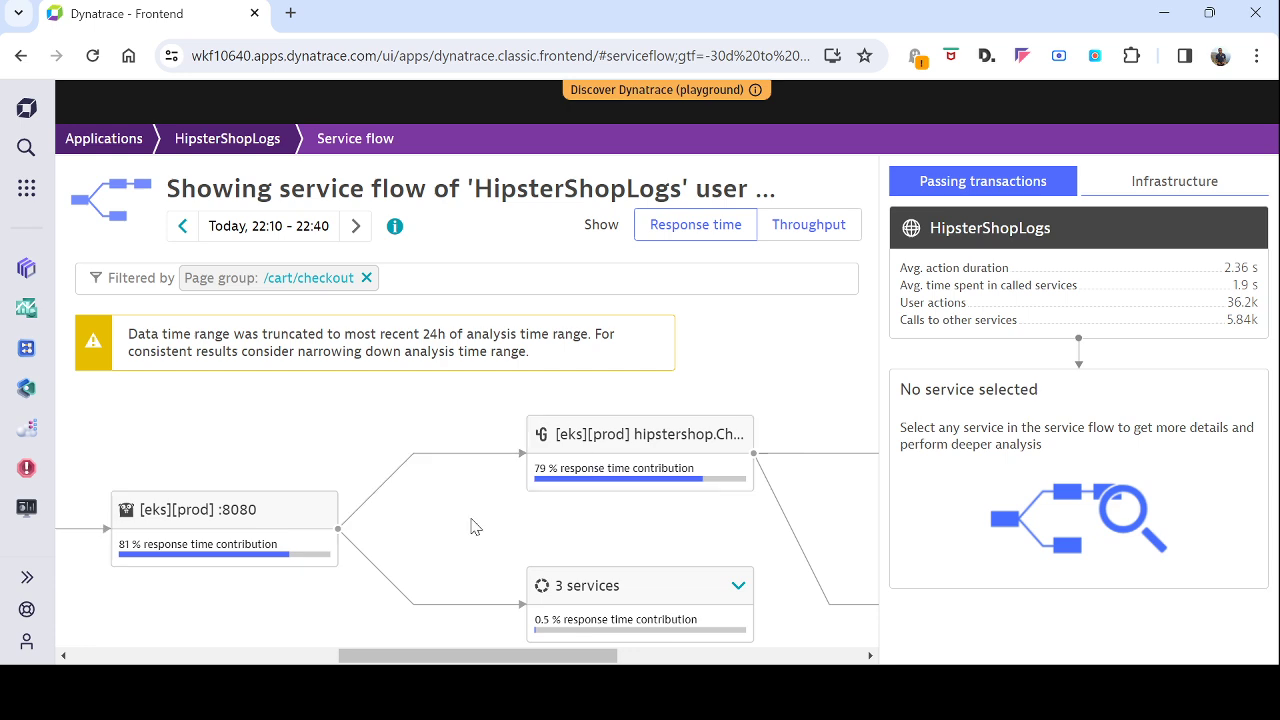
drag(570, 660, 790, 657)
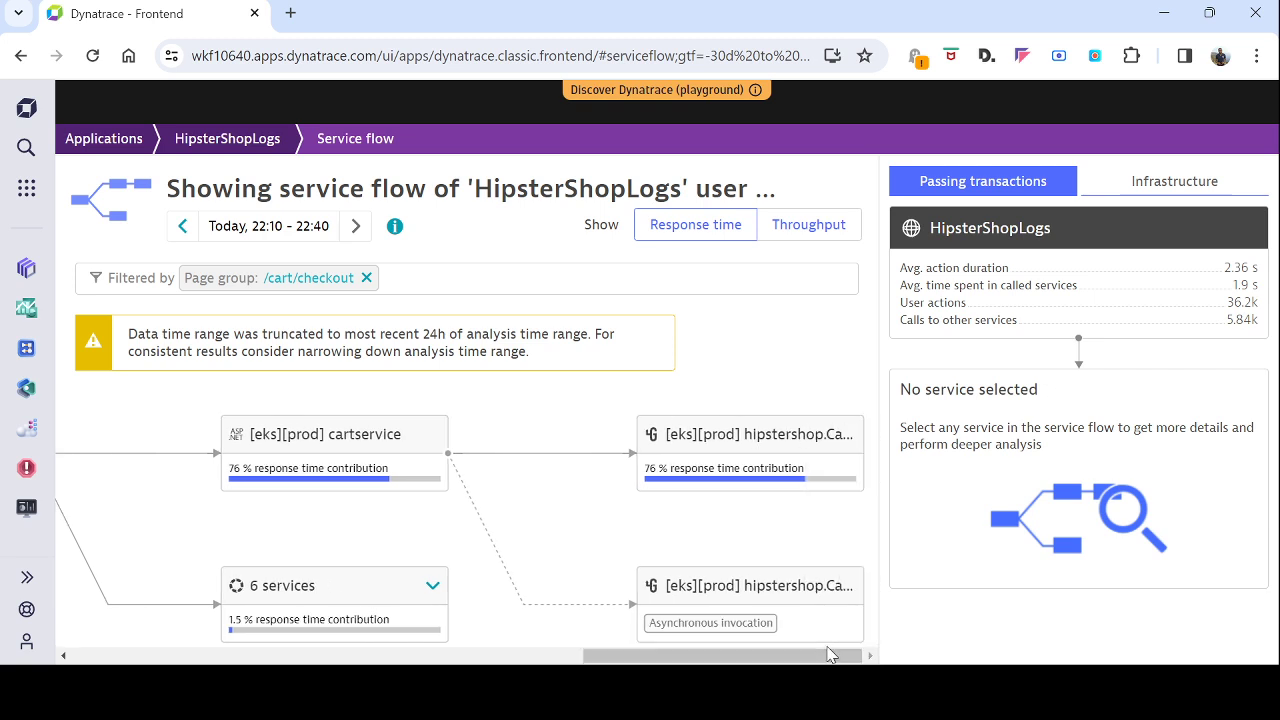
drag(828, 655, 368, 660)
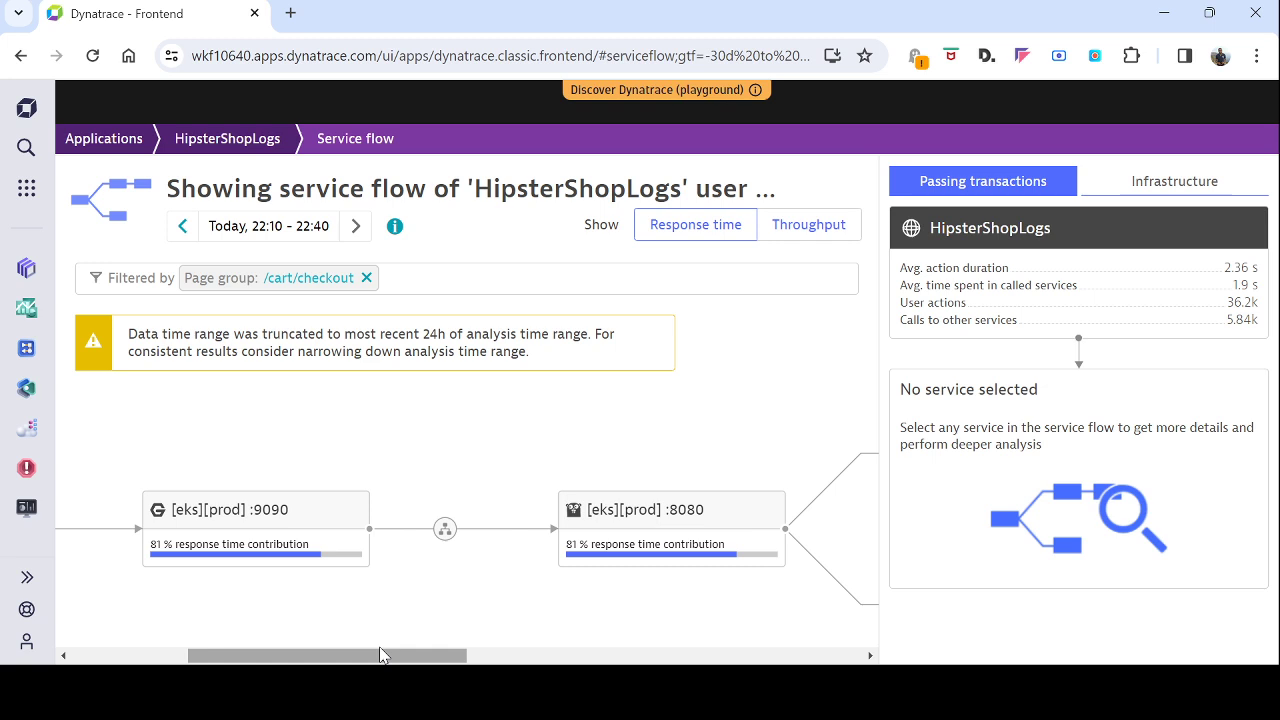
Inspect the passing transaction details of the [eks][prod] :8080 service and expand its additional analysis options.
click(722, 518)
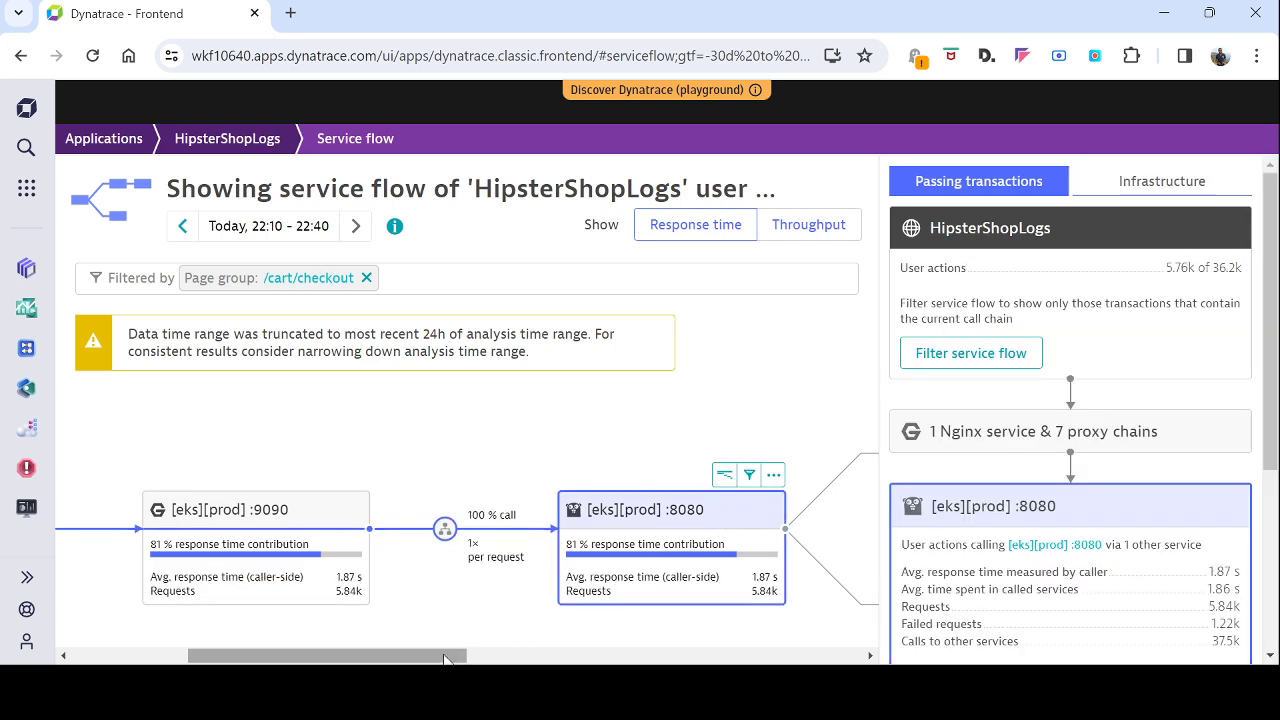
drag(446, 660, 498, 660)
scroll(1092, 440, down, 1)
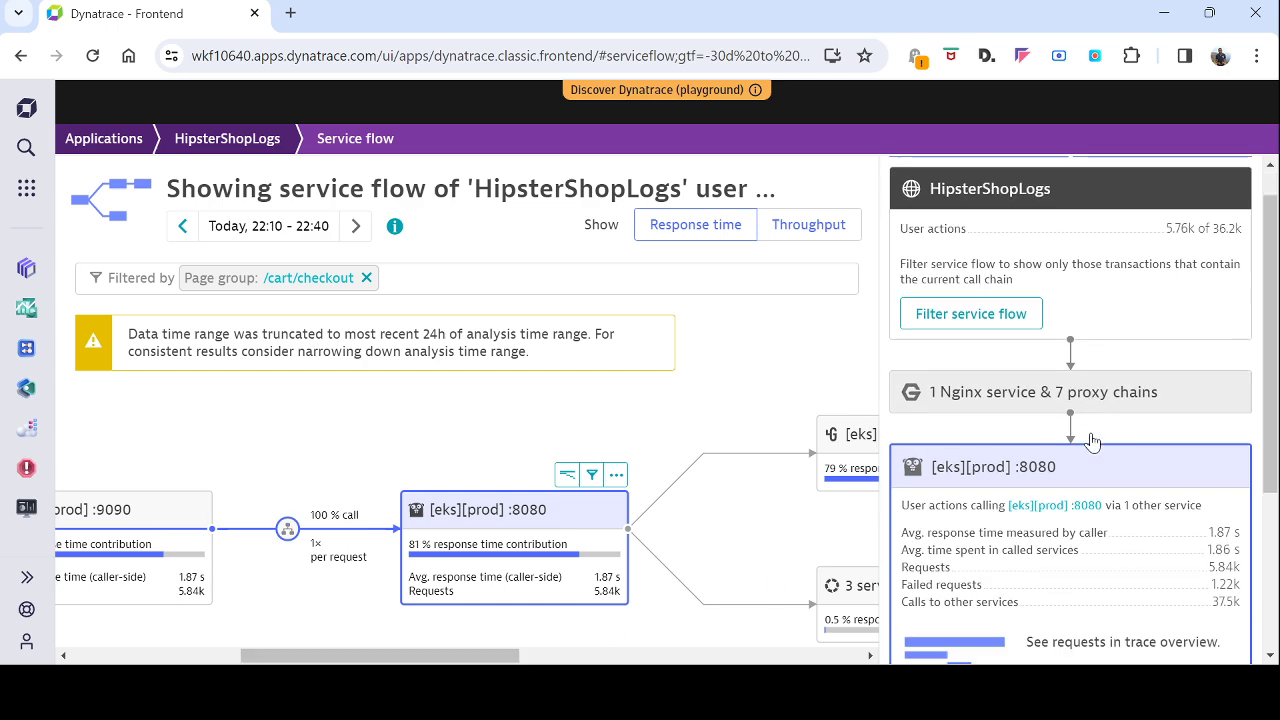
scroll(1090, 425, down, 3)
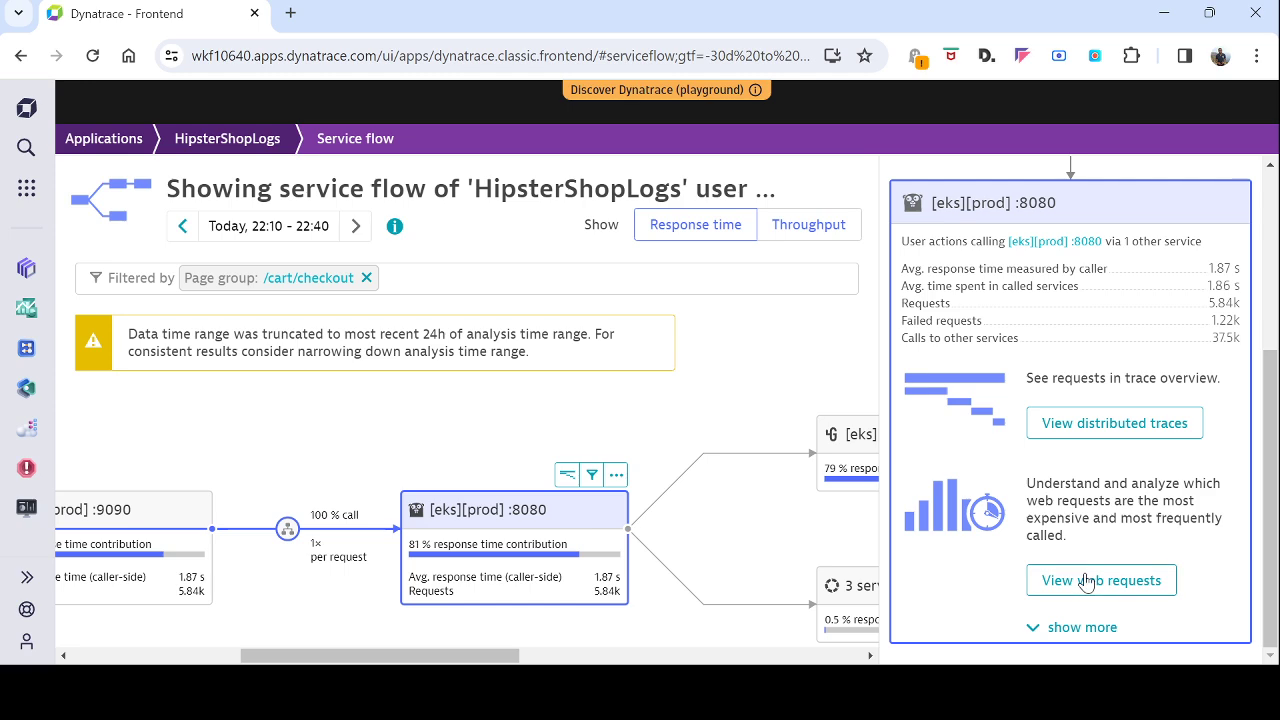
scroll(1087, 583, up, 4)
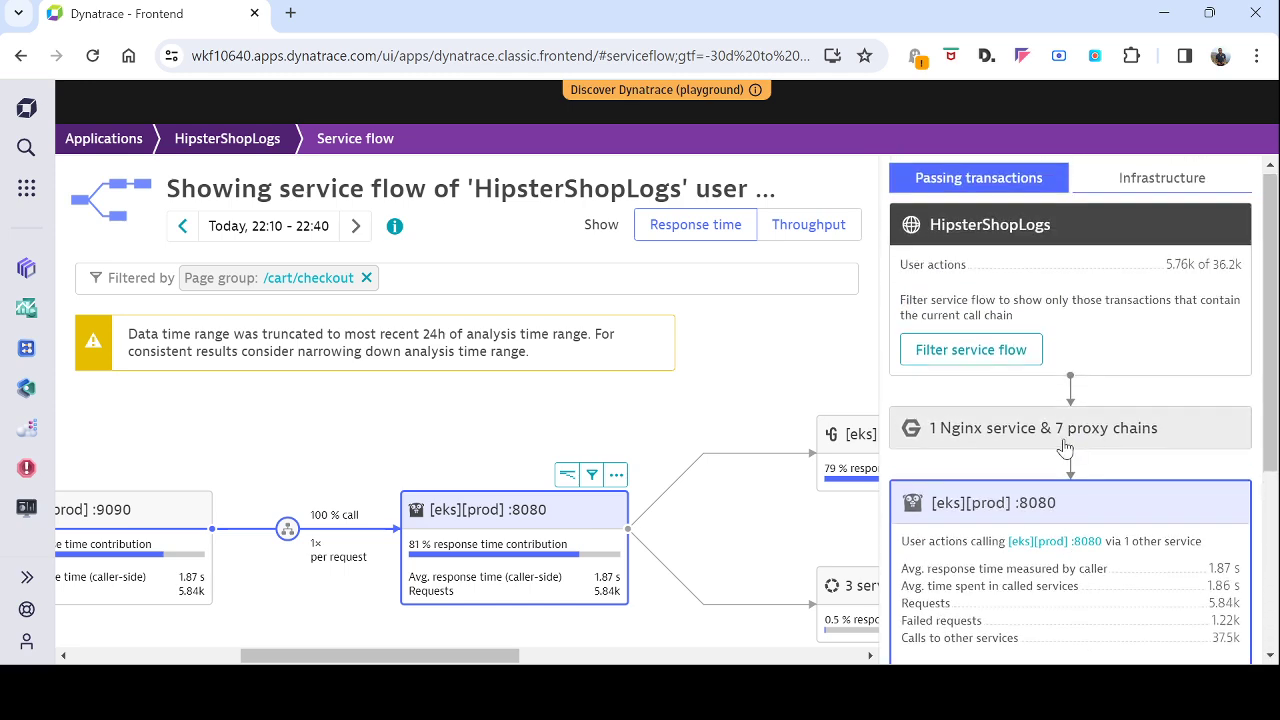
scroll(1065, 447, down, 4)
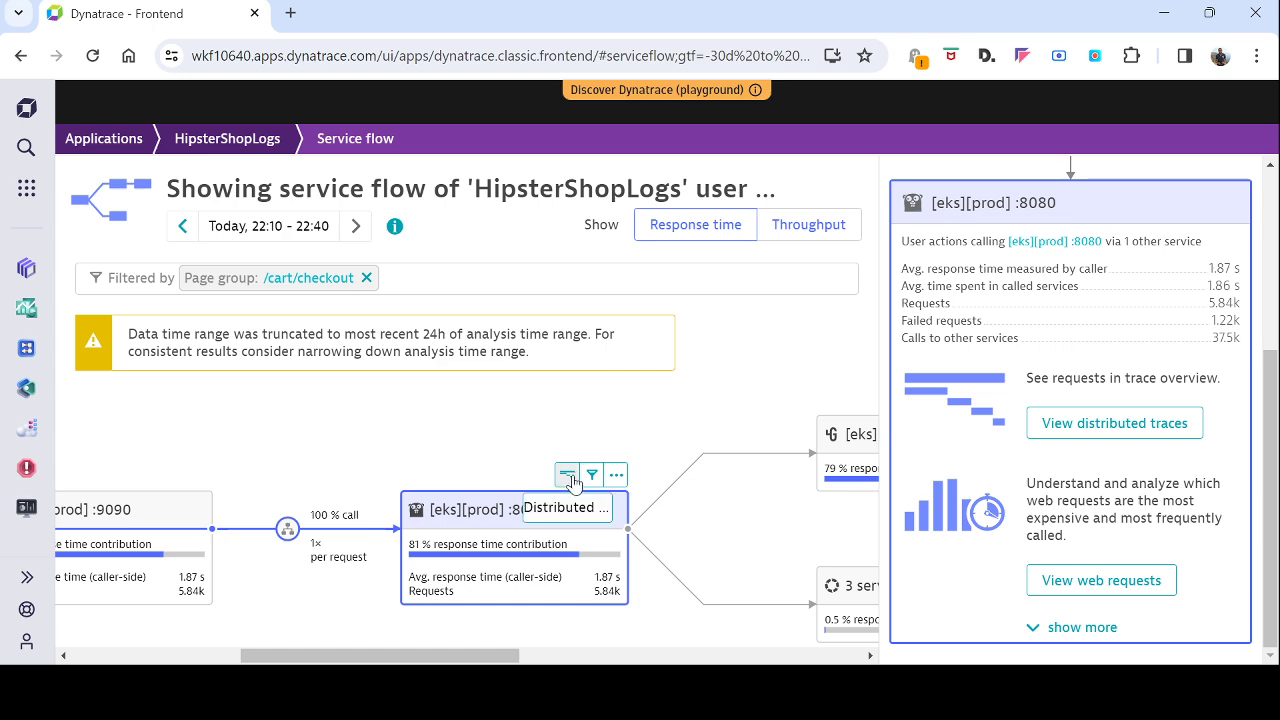
click(1068, 626)
scroll(1136, 515, down, 2)
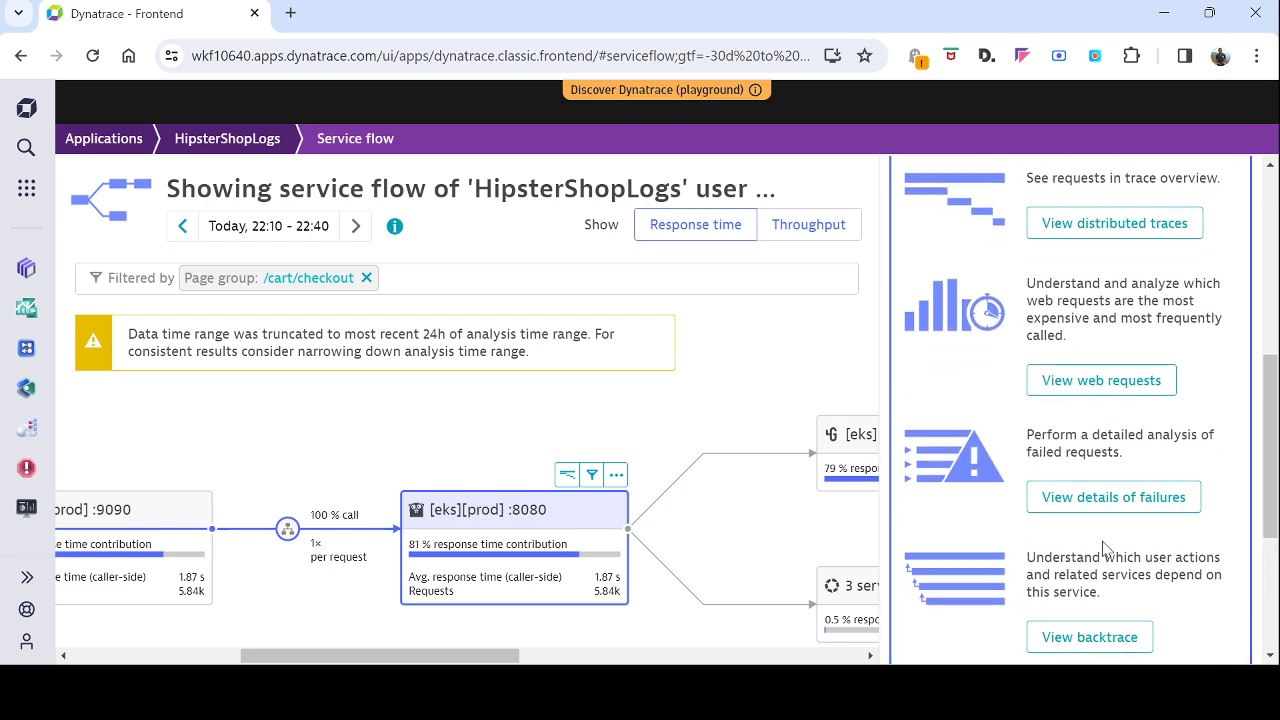